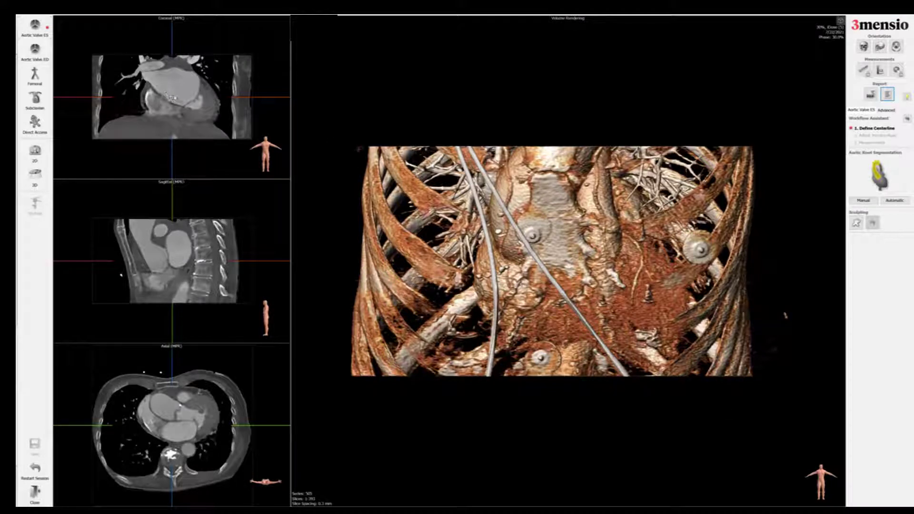
Step: Inspect the aortic valve in an enlarged coronal view and run the automatic aortic root segmentation
double_click(198, 106)
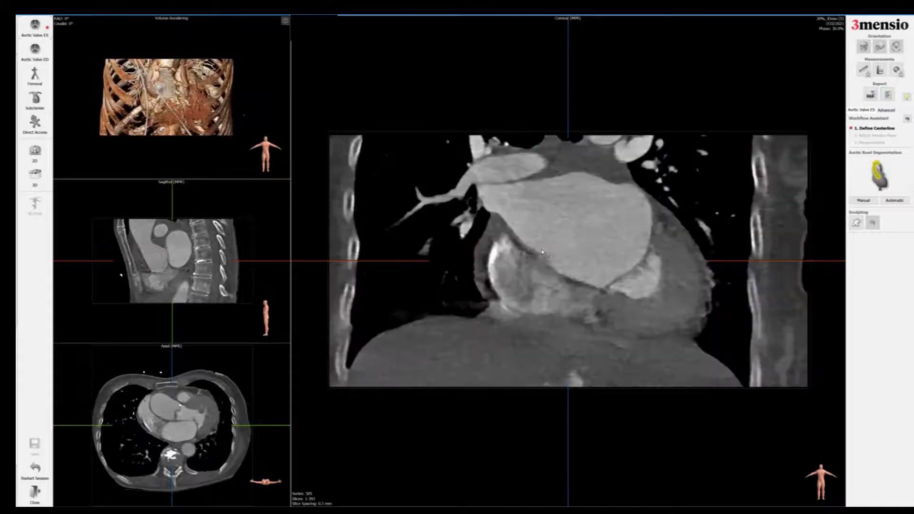
scroll(563, 218, "up", 10)
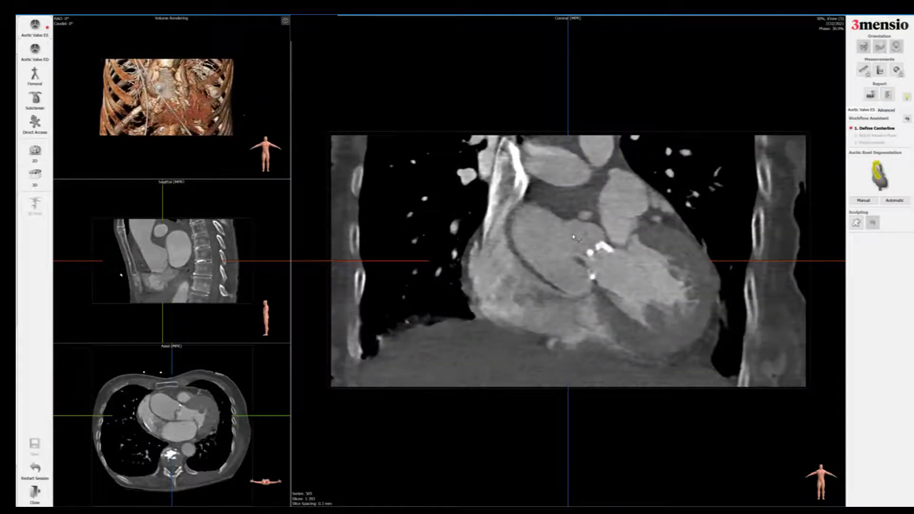
scroll(614, 292, "up", 5)
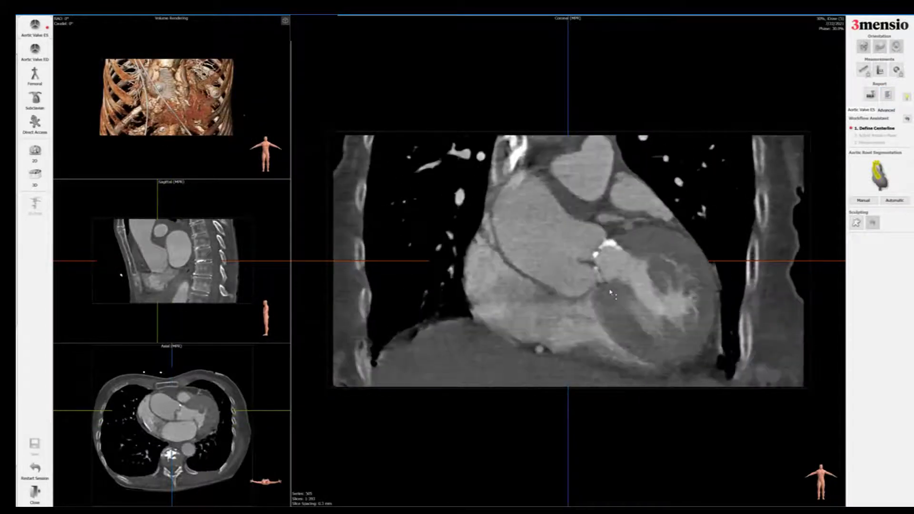
scroll(611, 290, "up", 5)
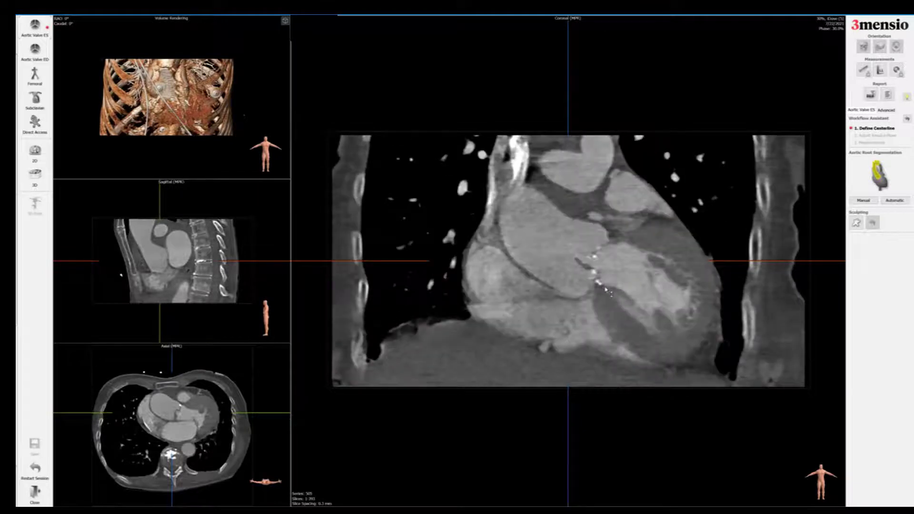
scroll(611, 295, "up", 2)
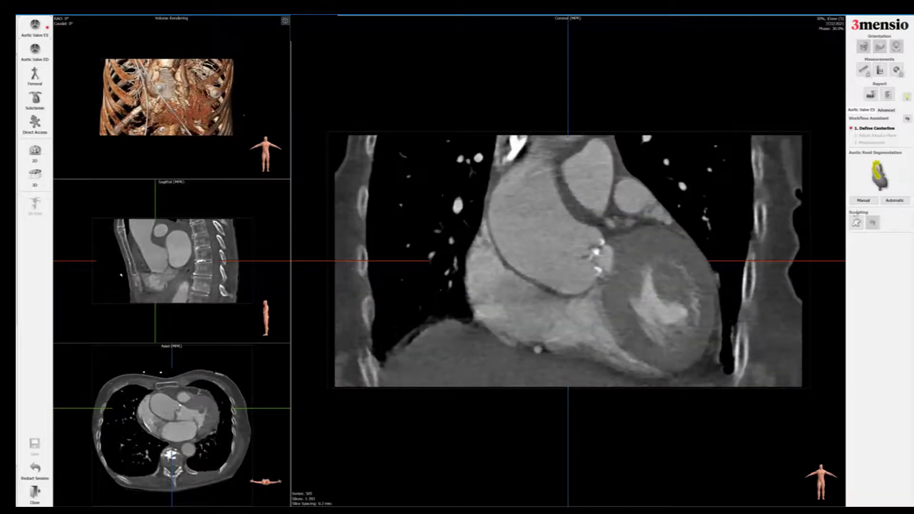
left_click(901, 202)
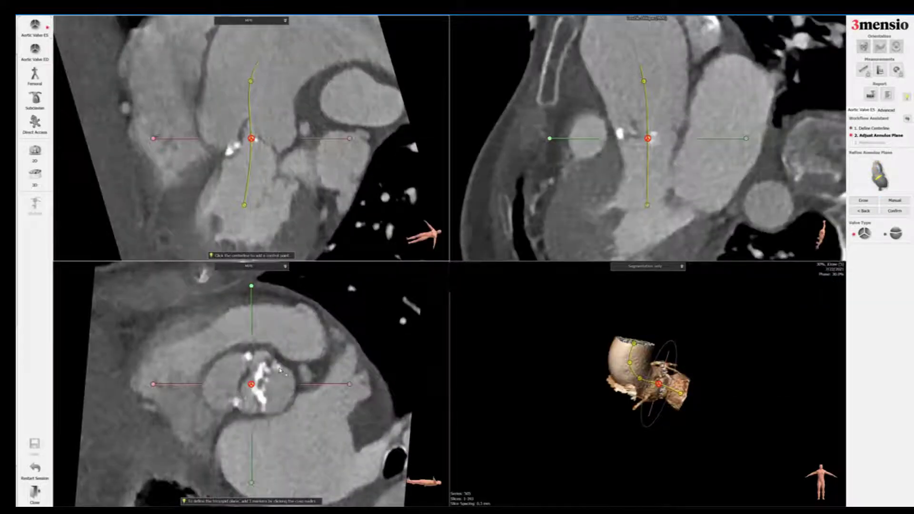
Step: Set the valve type to bicuspid and mark the nadirs of both cusps on the long-axis view
right_click_drag(279, 369, 283, 358)
mouse_move(295, 351)
left_mouse_down()
mouse_move(295, 327)
mouse_move(295, 355)
left_mouse_up()
scroll(299, 374, "down", 4)
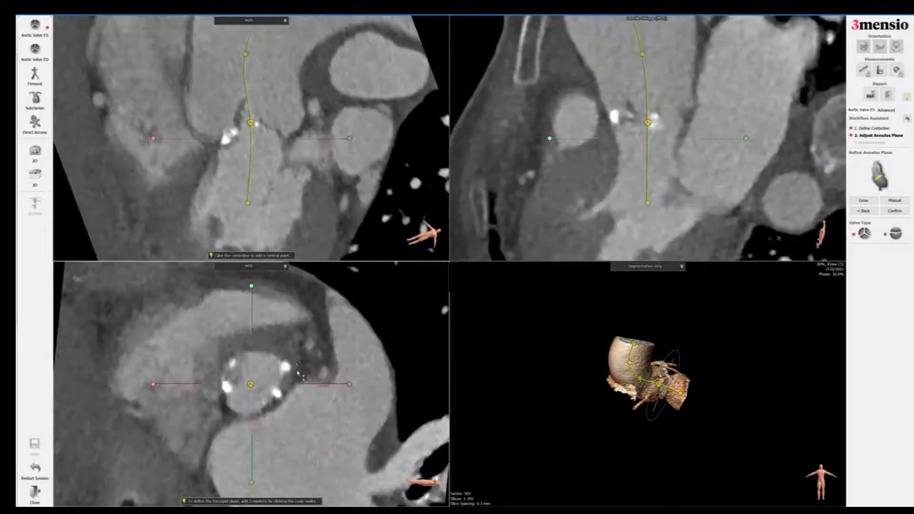
scroll(298, 340, "up", 5)
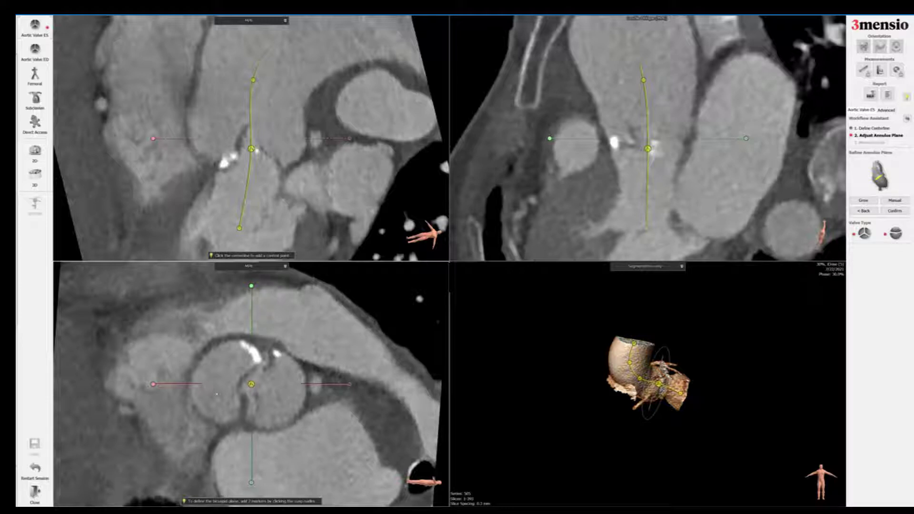
left_click_drag(329, 384, 331, 407)
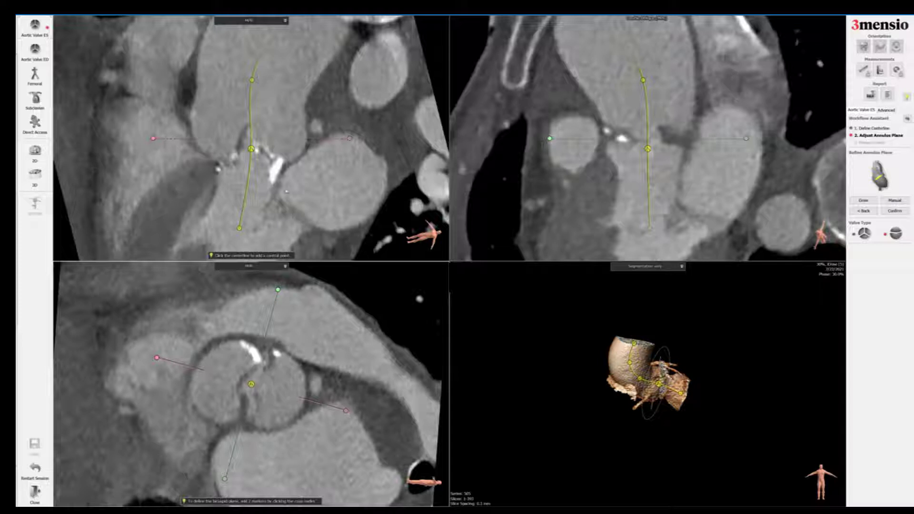
left_click(279, 167)
left_click(217, 166)
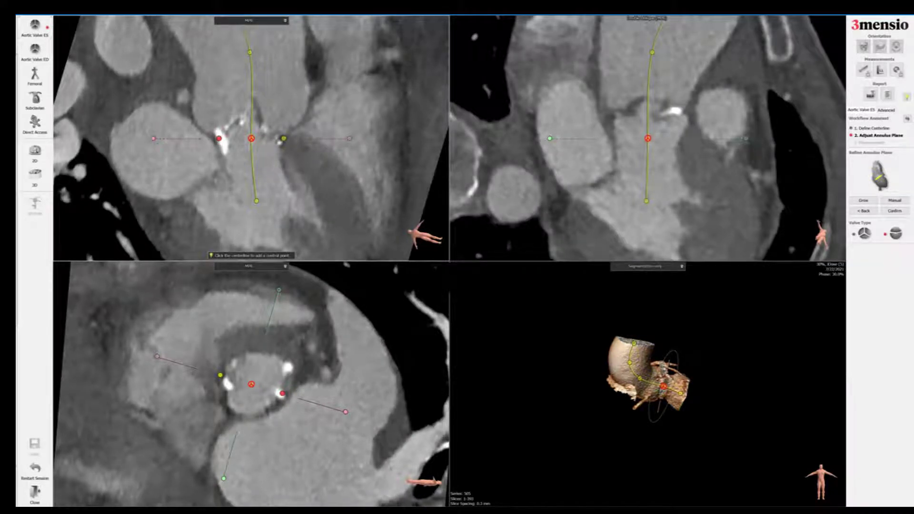
Step: Refine the positions of the two cusp nadir markers so the annulus plane passes through both hinge points
left_click_drag(283, 138, 279, 135)
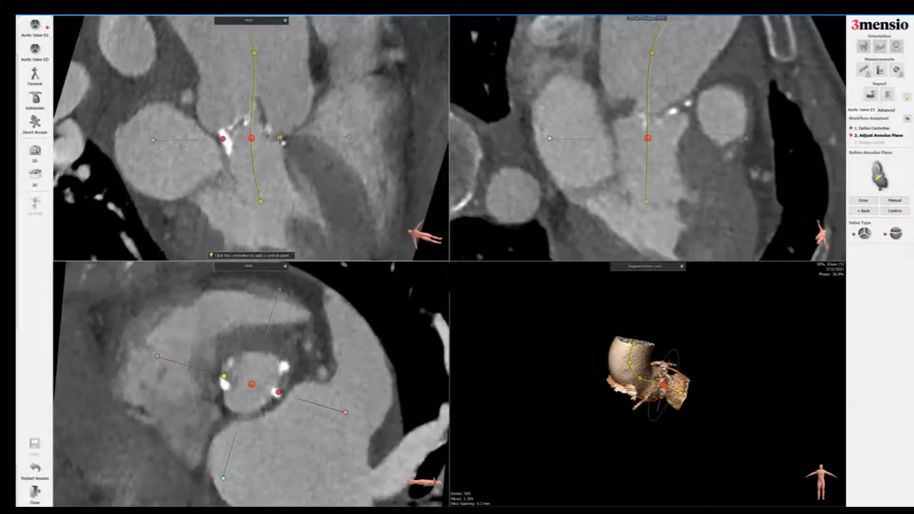
left_click_drag(224, 376, 222, 379)
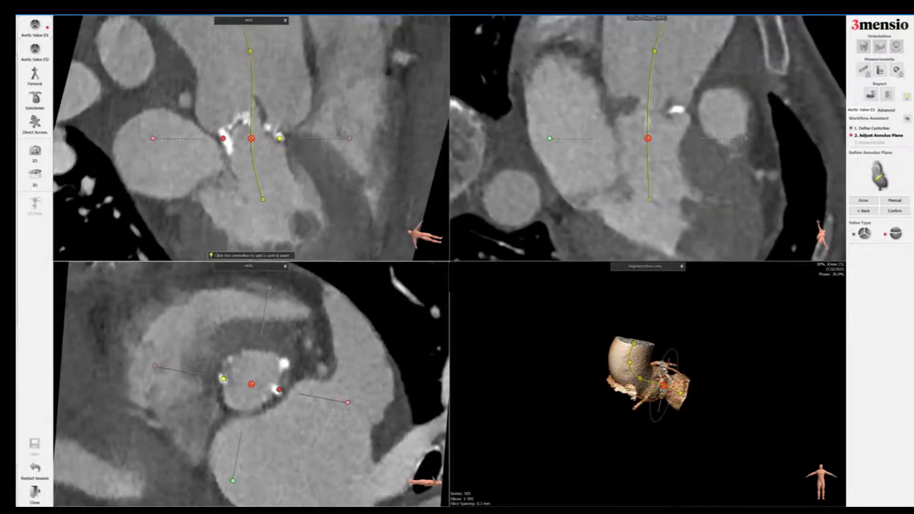
left_click_drag(277, 391, 280, 389)
mouse_move(280, 139)
left_mouse_down()
mouse_move(274, 131)
mouse_move(282, 141)
left_mouse_up()
left_click_drag(278, 389, 281, 390)
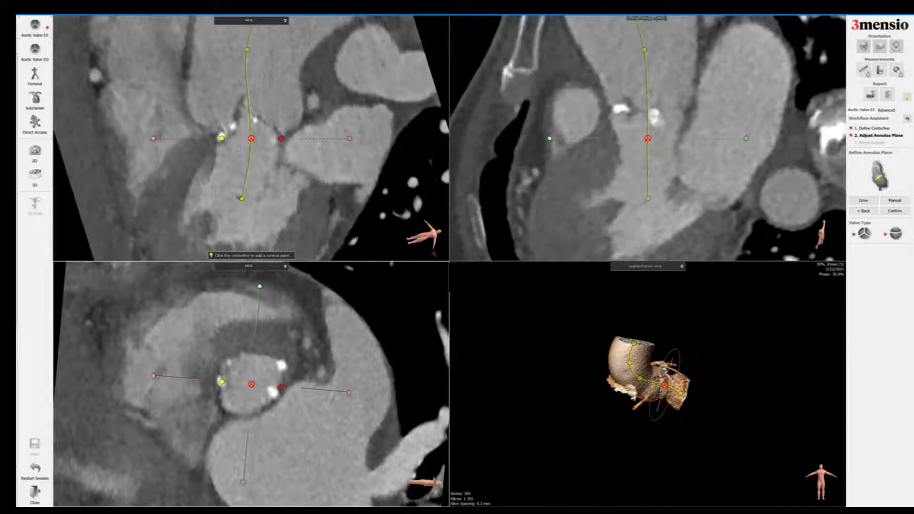
Step: Recentre the centerline point above the valve and measure the ascending aorta's transverse diameter at the next control point up
key("Up")
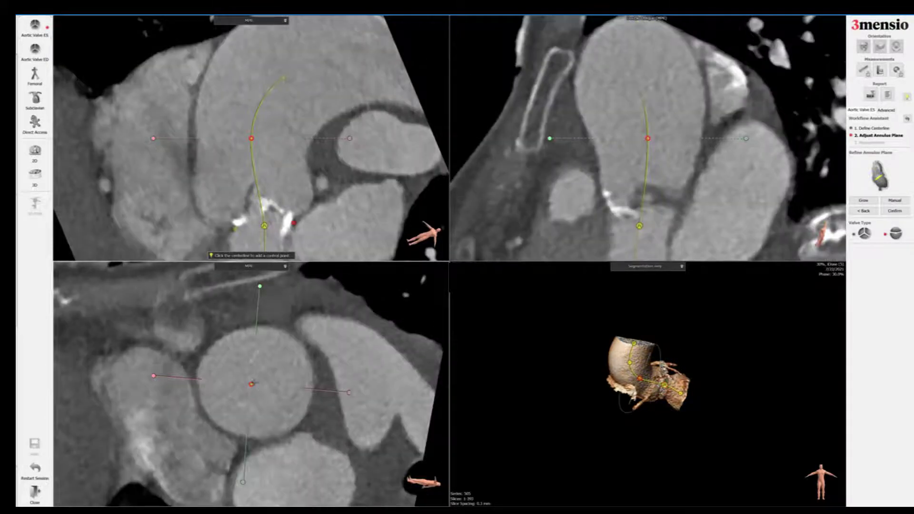
left_click_drag(252, 383, 256, 383)
key("Up")
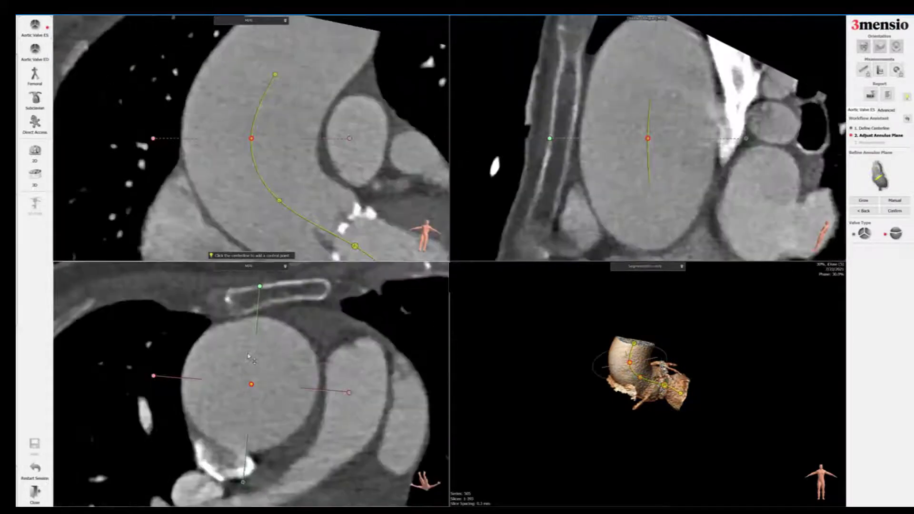
key("Up")
key("Down")
left_click(862, 70)
left_click(183, 378)
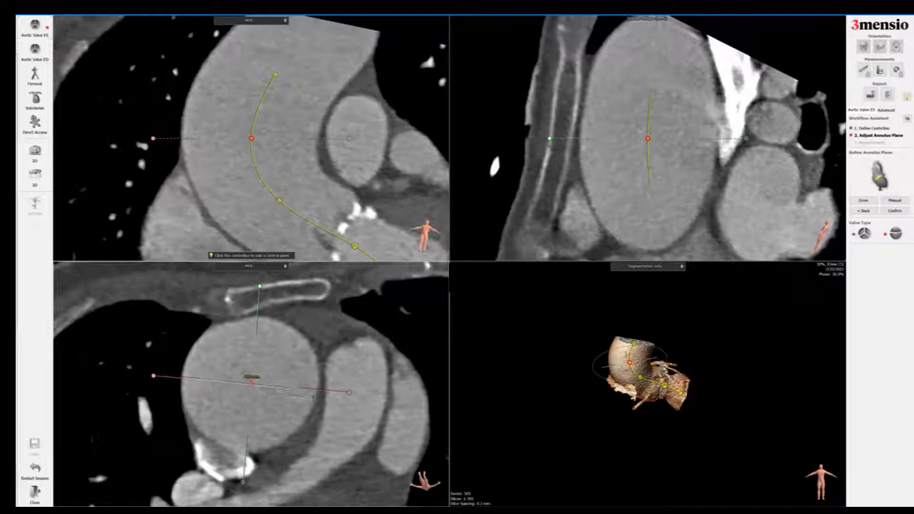
left_click(319, 390)
Step: Measure the ascending aorta's second diameter perpendicular to the first and move both measurement labels outside the vessel
left_click(863, 70)
left_click_drag(258, 319, 246, 450)
left_click_drag(252, 376, 334, 411)
left_click_drag(265, 384, 278, 291)
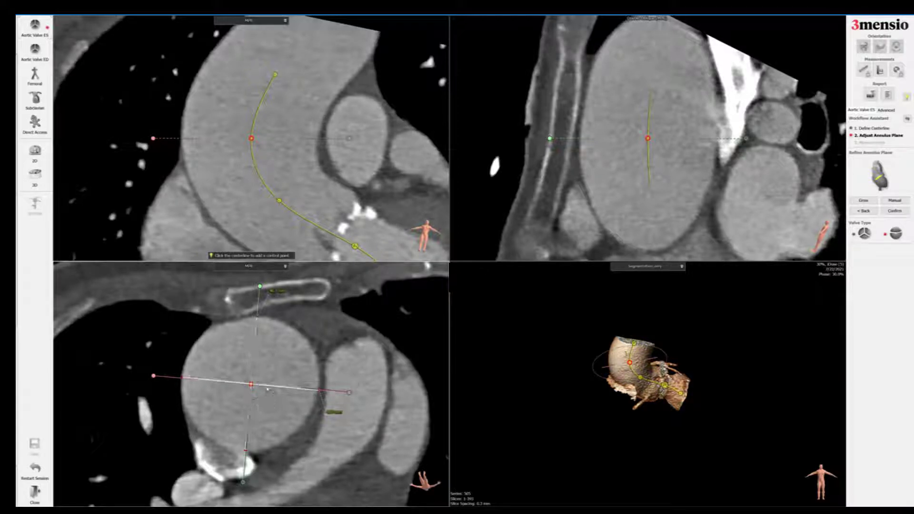
Step: Add a half-page-width screenshot of the ascending aorta measurements to the report under a predefined title
right_click(350, 297)
left_click(360, 299)
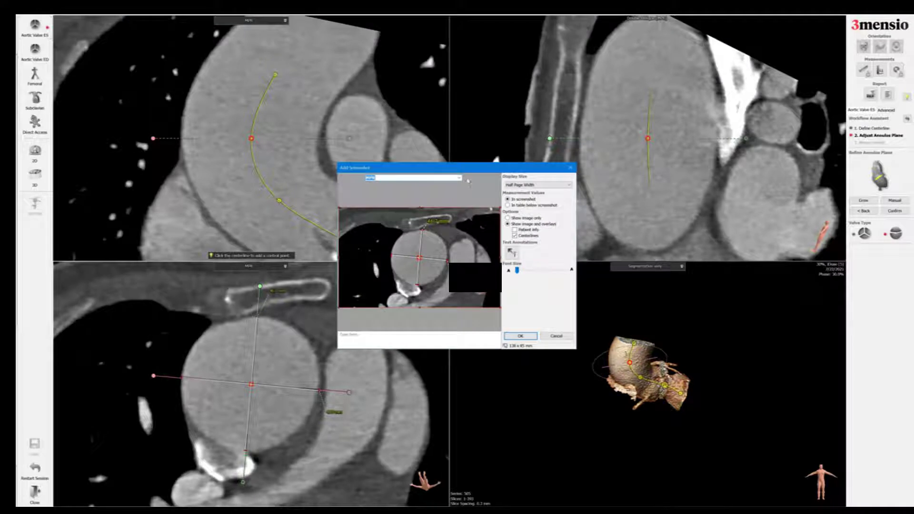
left_click(459, 177)
left_click(453, 193)
left_click(511, 336)
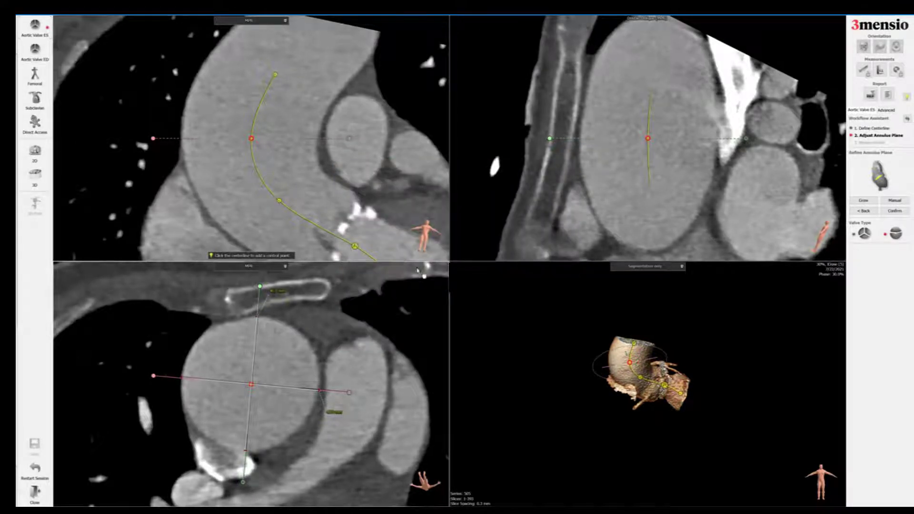
Step: Return to the annulus level and delete both ascending aorta diameter lines
scroll(294, 395, "down", 5)
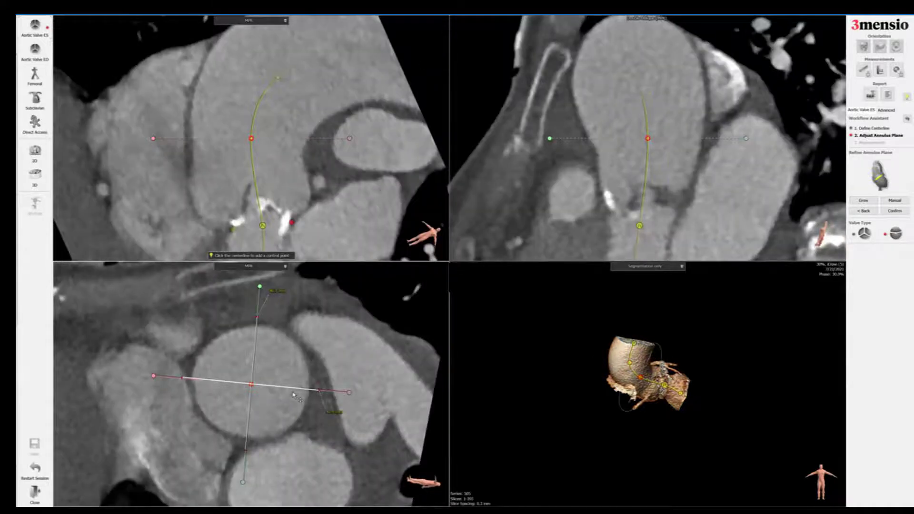
scroll(293, 394, "down", 5)
right_click(255, 353)
key("Escape")
right_click(261, 386)
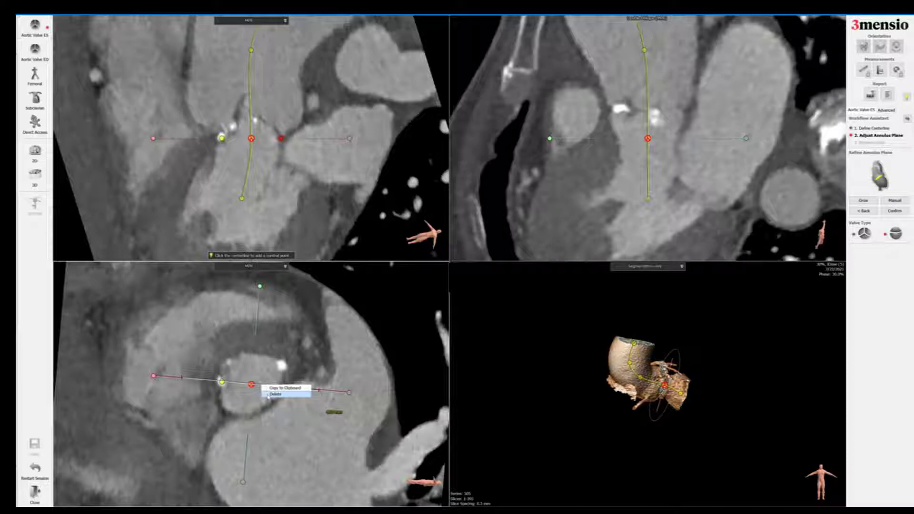
left_click(267, 394)
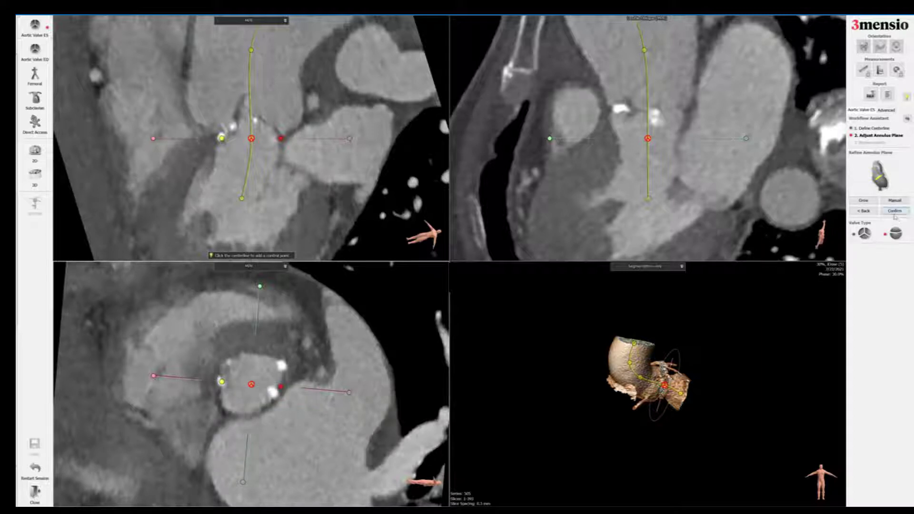
Step: Confirm the annulus plane and enlarge the perpendicular and stretched vessel views around the annulus
left_click(894, 213)
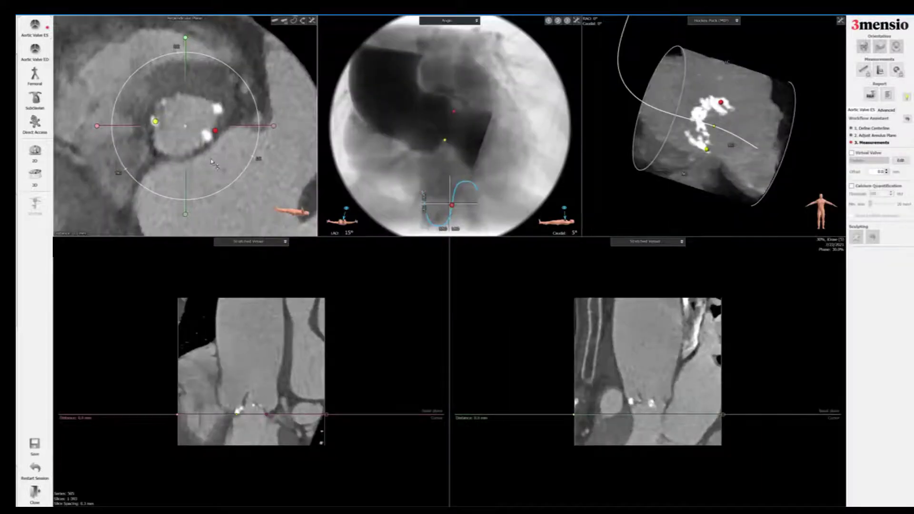
left_click_drag(211, 159, 210, 153)
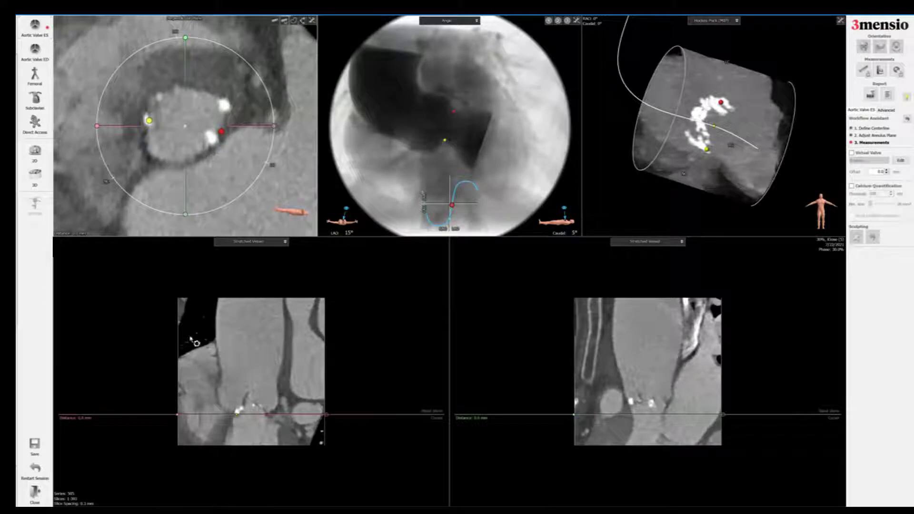
left_click_drag(179, 325, 198, 325)
left_click_drag(575, 325, 599, 325)
right_click_drag(281, 380, 263, 357)
scroll(264, 357, "up", 3)
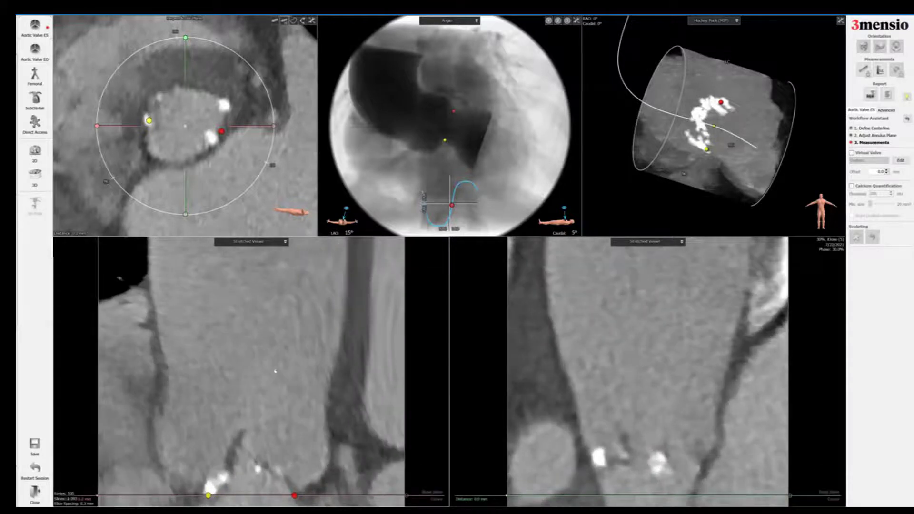
middle_click_drag(366, 482, 347, 405)
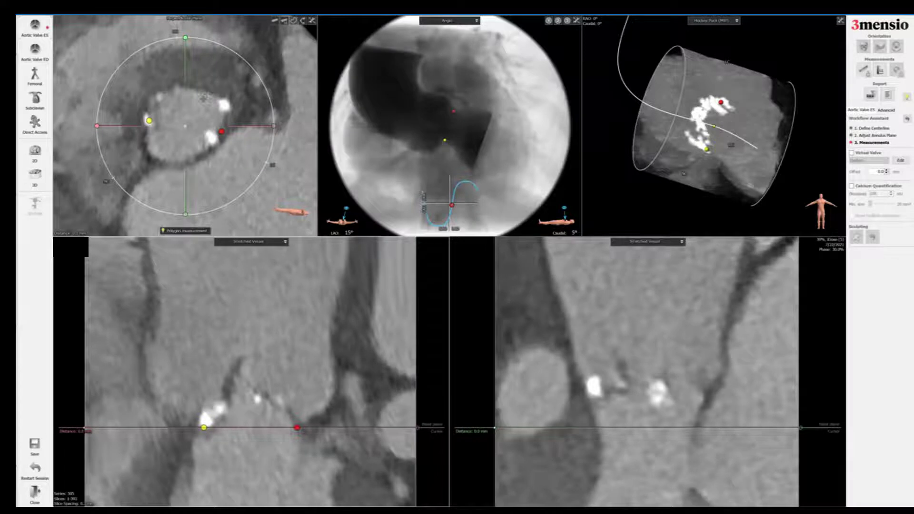
Step: Trace the annulus with a closed polygon measurement along its border in the perpendicular plane
left_click(185, 87)
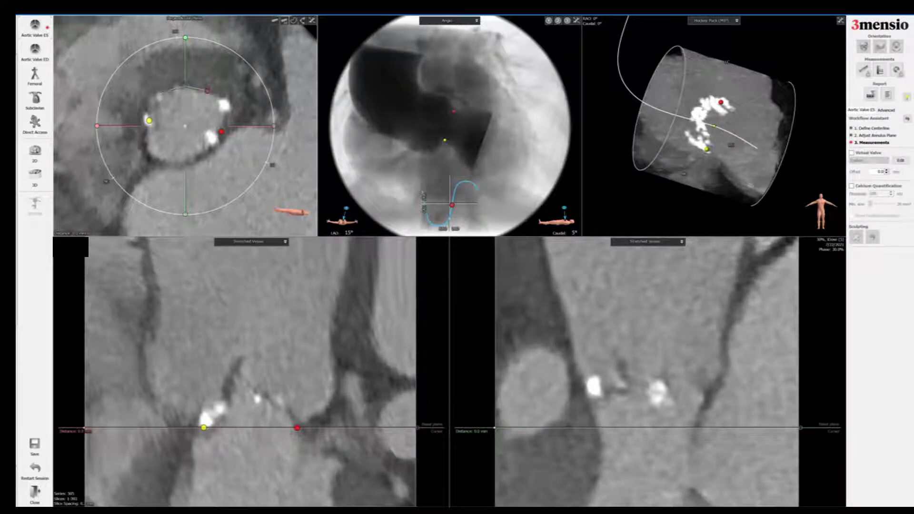
left_click(159, 95)
left_click(146, 123)
left_click(147, 153)
left_click_drag(174, 162, 209, 150)
left_click_drag(220, 115, 209, 93)
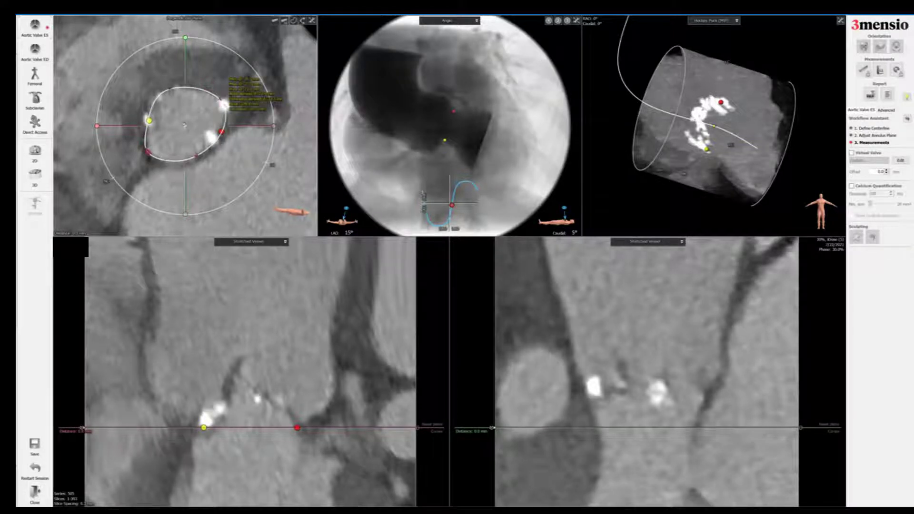
Step: Fine-tune the polygon's lower contour point, move its read-out aside and label the measurement Annulus Dimensions
left_click_drag(148, 152, 150, 153)
left_click_drag(243, 98, 259, 92)
right_click(258, 93)
left_click(280, 109)
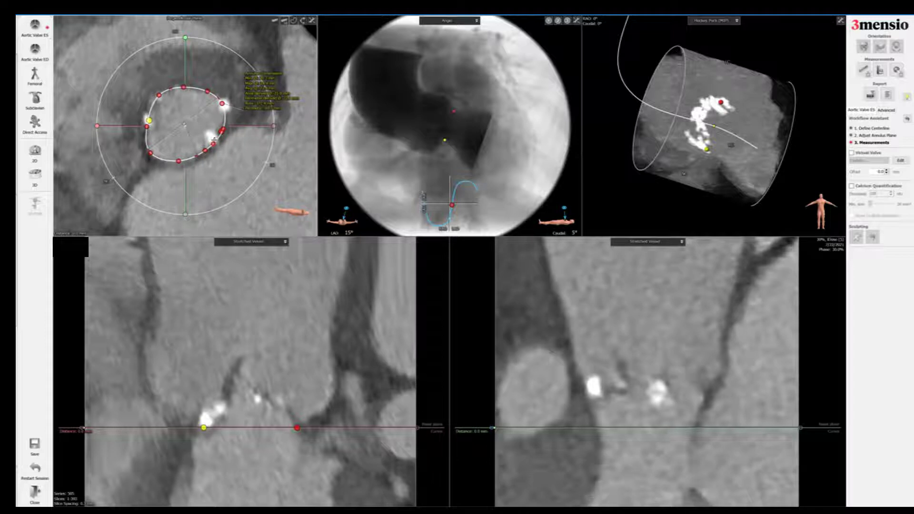
Step: Adjust the annulus contour points at the calcium beside the red nadir marker, keeping the outline along its outer edge
left_click_drag(213, 142, 210, 135)
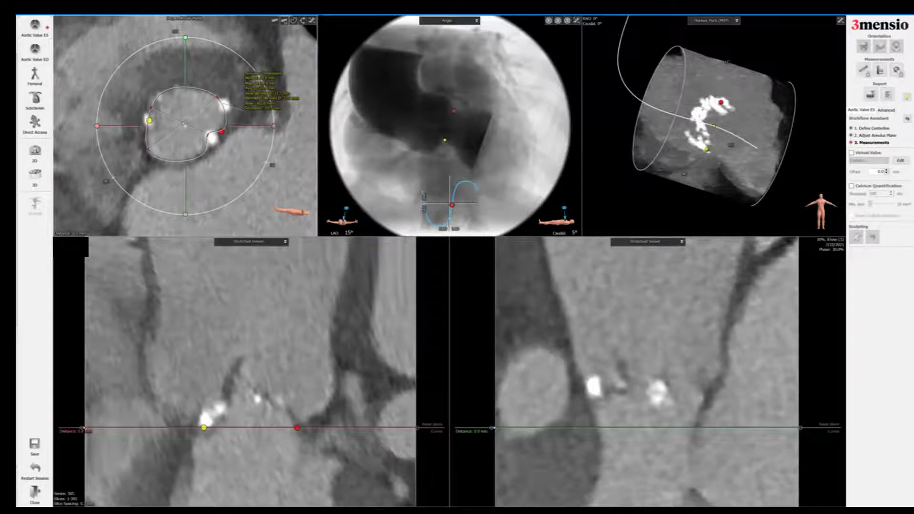
mouse_move(208, 135)
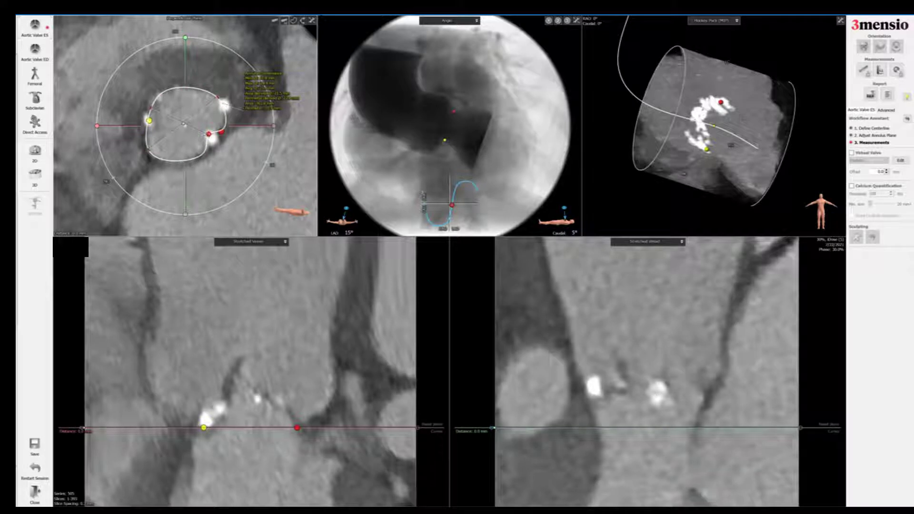
left_click_drag(209, 135, 215, 140)
left_click(214, 141)
left_click_drag(221, 130, 222, 132)
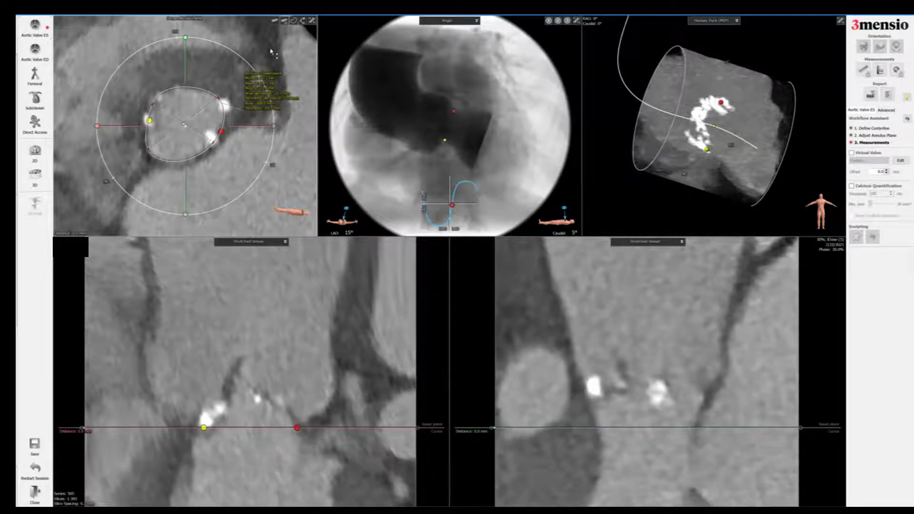
Step: Add a screenshot of the annulus measurement to the report with the values in a table below it
key("s")
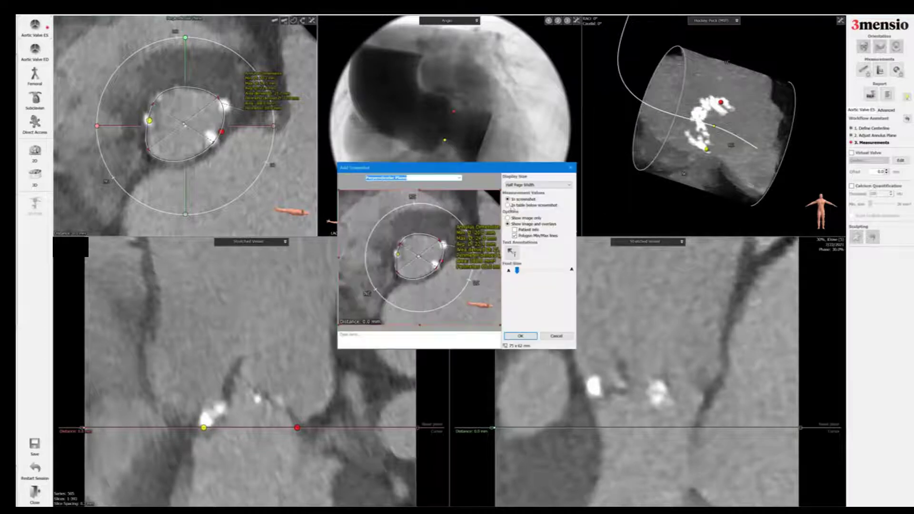
left_click(517, 205)
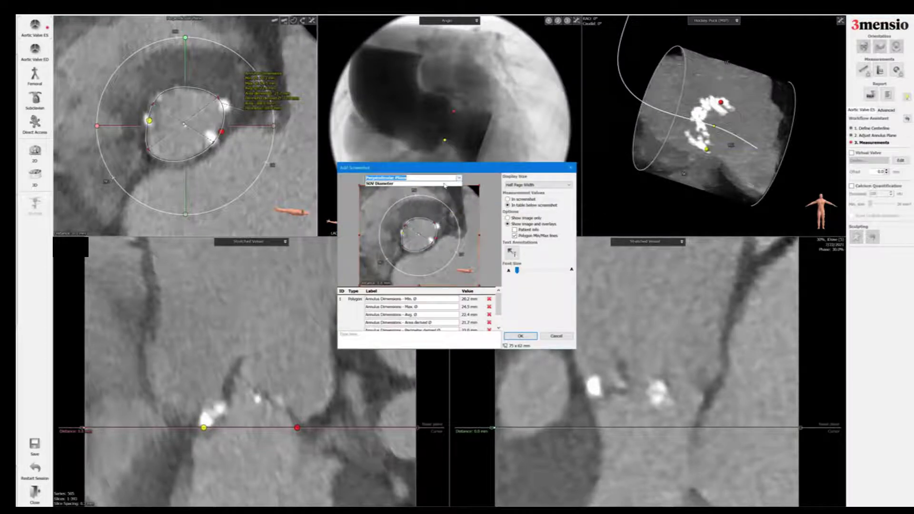
left_click(520, 336)
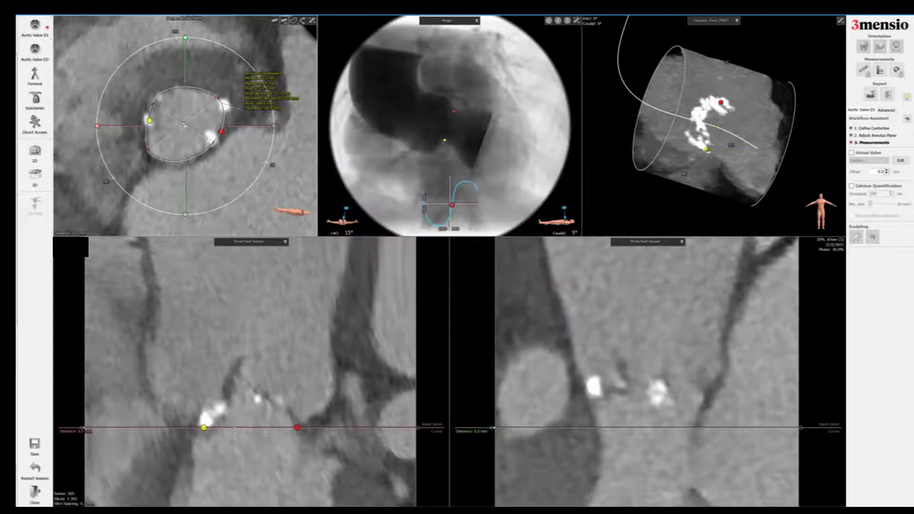
Step: Trace the LVOT contour with a polygon 5.0 mm below the annulus plane and label it LVOT Diameter
left_click_drag(237, 446, 238, 451)
left_click(206, 93)
mouse_move(168, 91)
left_mouse_down()
mouse_move(144, 116)
mouse_move(139, 152)
mouse_move(192, 156)
mouse_move(227, 117)
left_mouse_up()
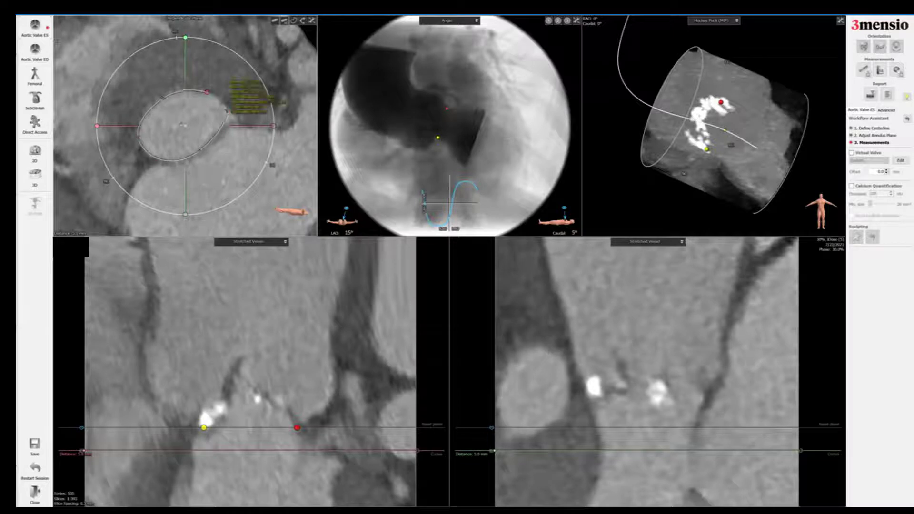
right_click(252, 93)
left_click(274, 120)
Step: Add a screenshot titled LVOT to the report with its measurement values in a table below the image
right_click(286, 51)
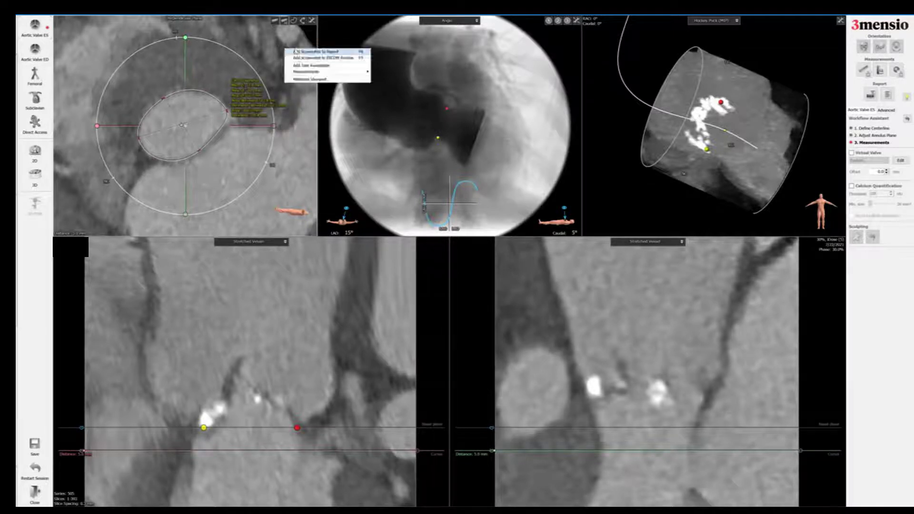
left_click(315, 51)
left_click(447, 178)
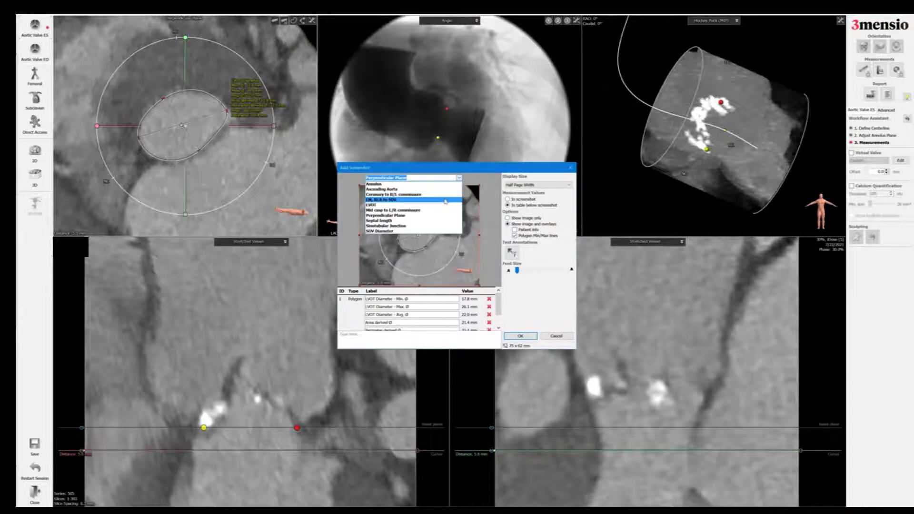
left_click(444, 206)
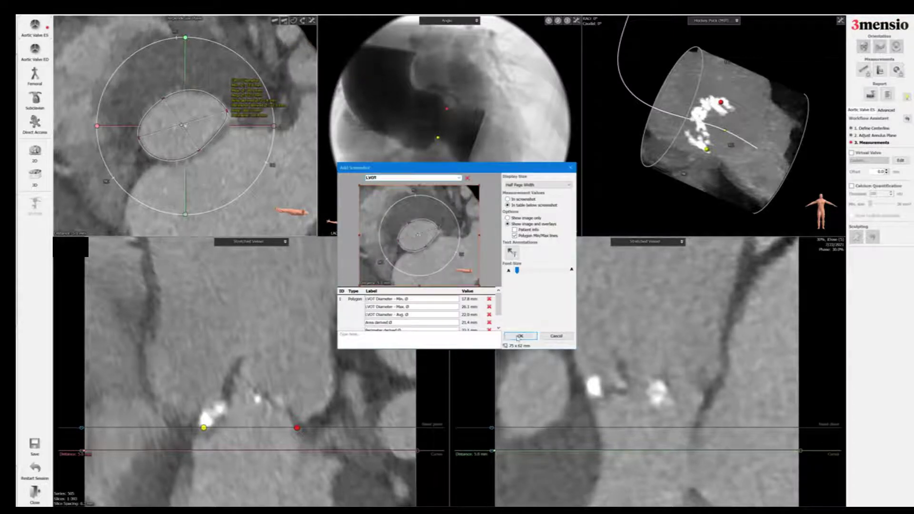
left_click(518, 336)
Step: Record the Sinus of Valsalva height 25.0 mm above the annulus plane and place its bar beside the aortic wall
scroll(249, 338, "up", 3)
left_click_drag(249, 338, 244, 312)
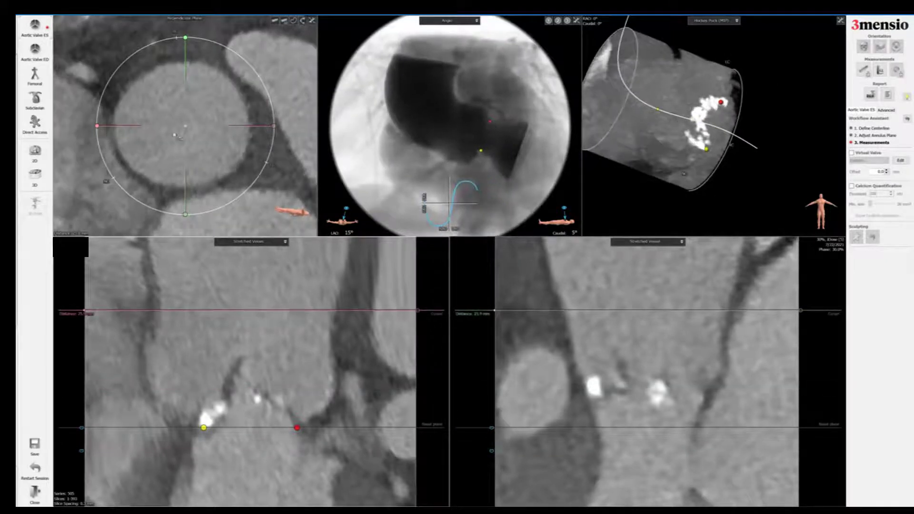
scroll(247, 157, "down", 2)
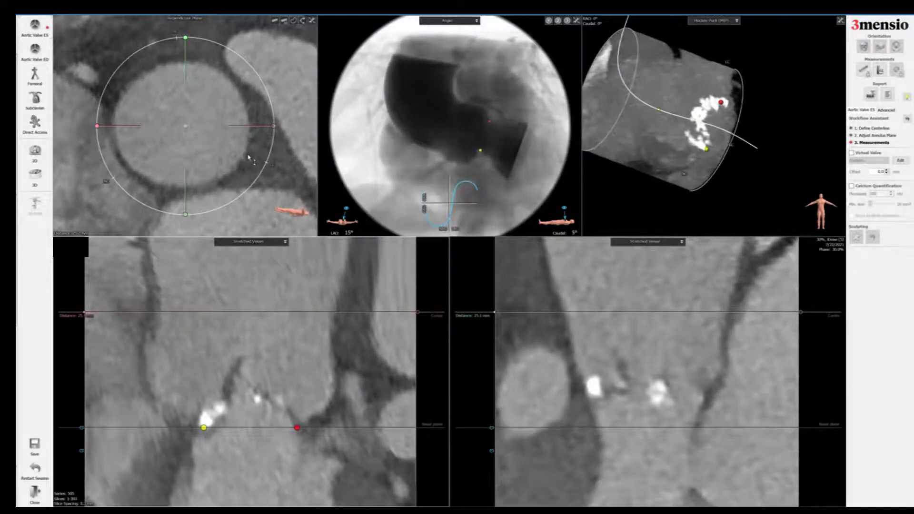
left_click_drag(274, 126, 256, 179)
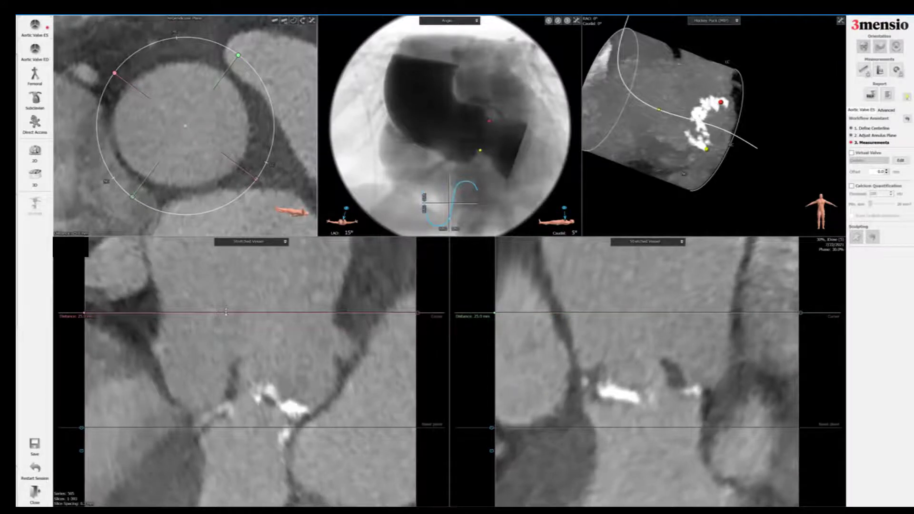
right_click(226, 314)
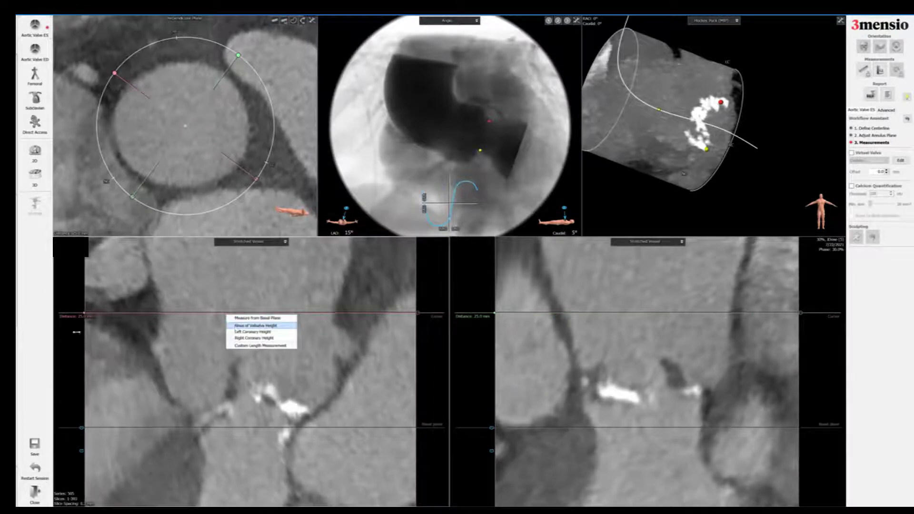
left_click(255, 325)
left_click(139, 325)
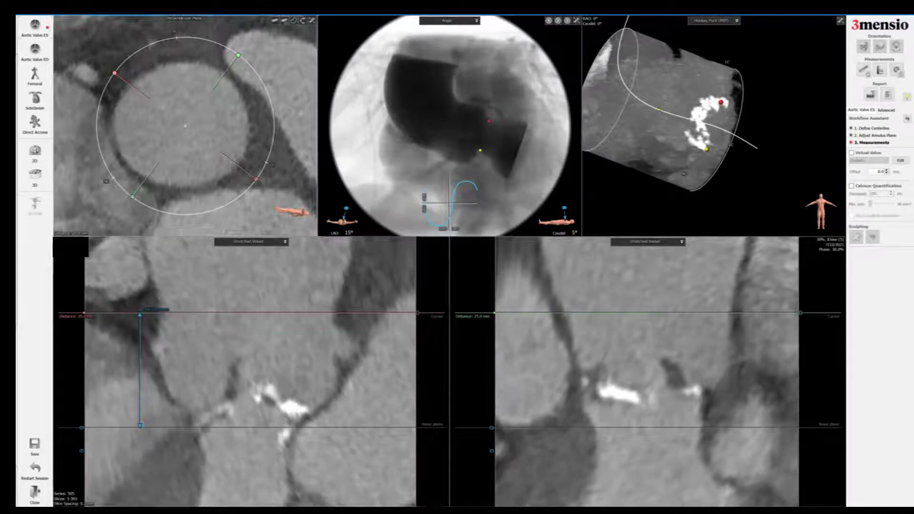
Step: Measure the min/max diameters at the sinotubular junction, label them Sinotubular Junction Diameter and move the read-out off the vessel
left_click(133, 86)
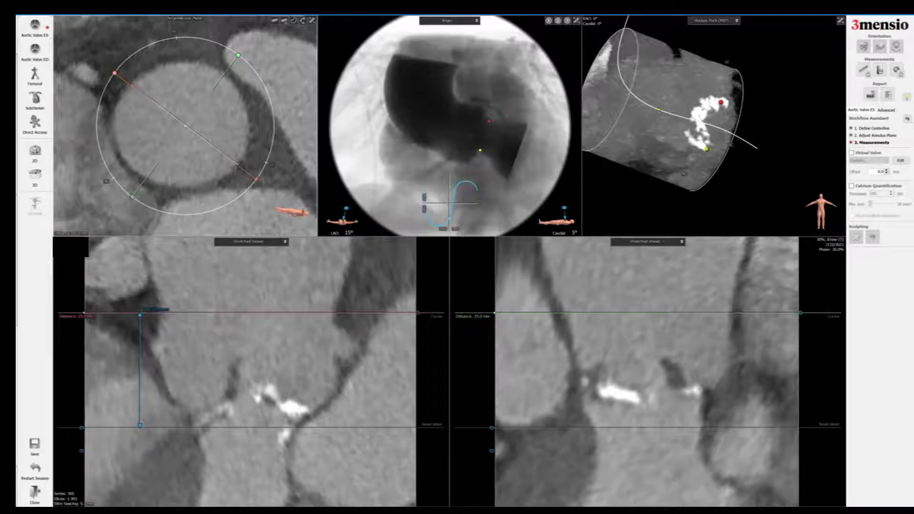
left_click(238, 164)
right_click(258, 177)
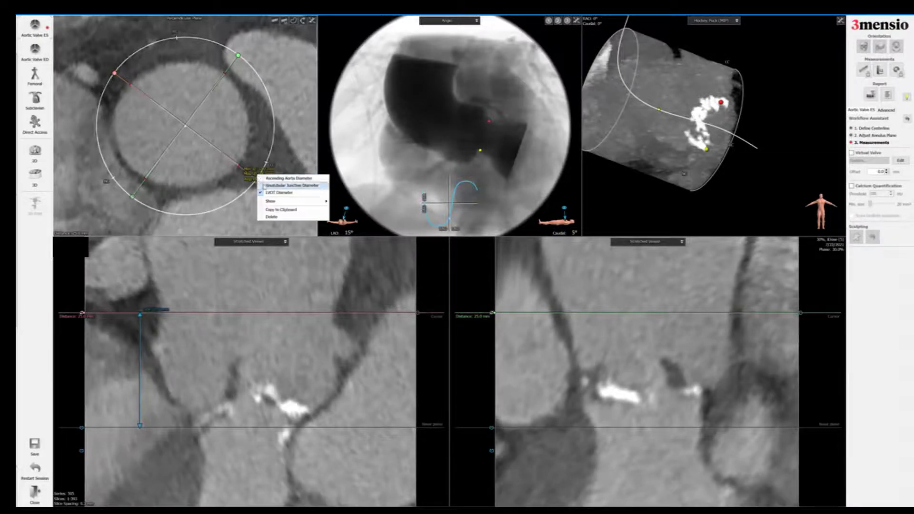
left_click(271, 186)
left_click_drag(267, 164, 273, 48)
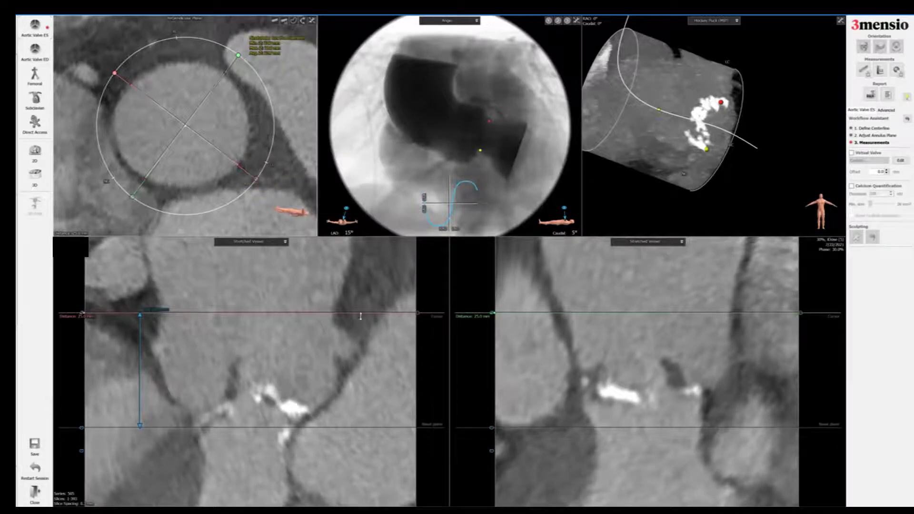
Step: Record the Left Coronary Height 14.5 mm above the annulus plane and place its bar beside the coronary ostium
left_click_drag(364, 328, 366, 361)
right_click(367, 362)
left_click(379, 381)
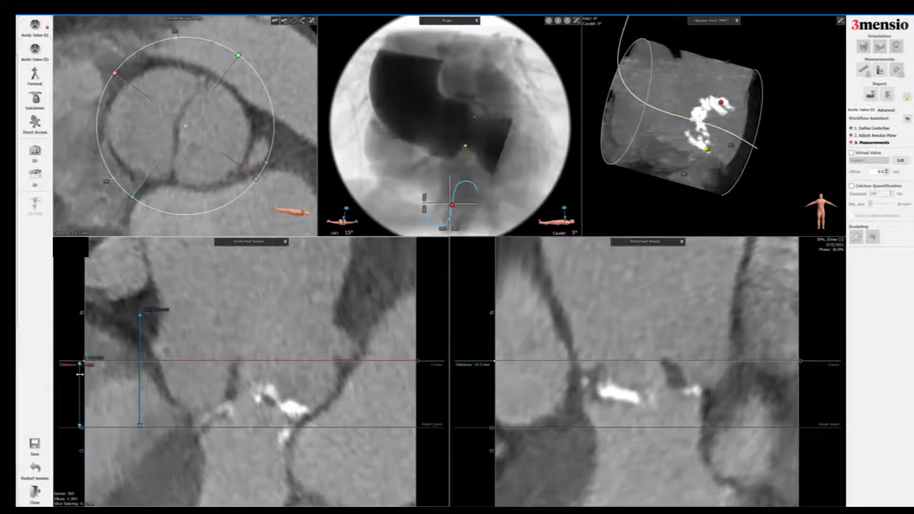
left_click_drag(80, 374, 367, 379)
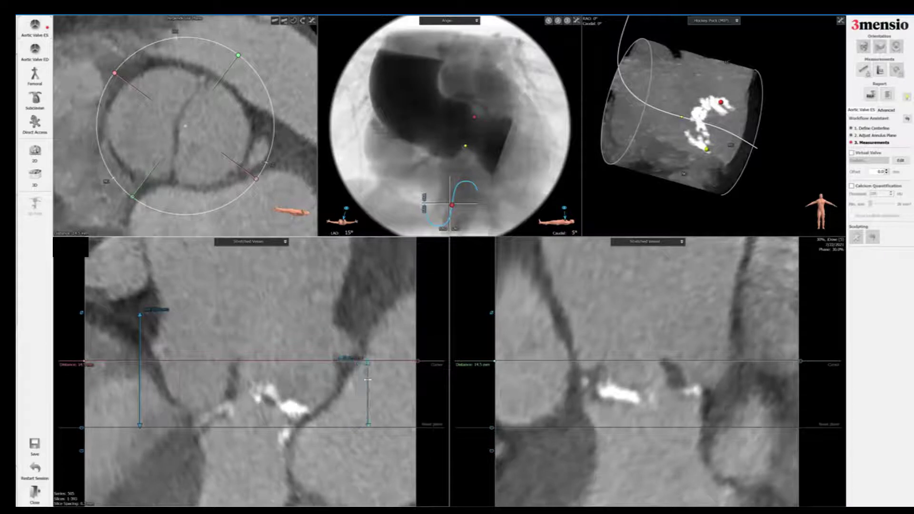
Step: Measure the min/max diameters across the sinuses 12.5 mm above the annulus plane and move the read-out outside the aorta
left_click_drag(217, 360, 217, 370)
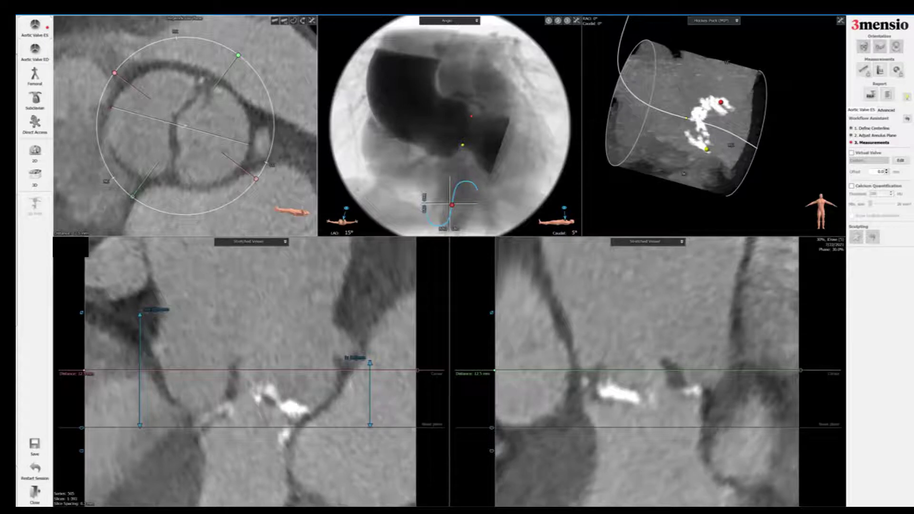
left_click_drag(204, 81, 173, 180)
left_click(172, 180)
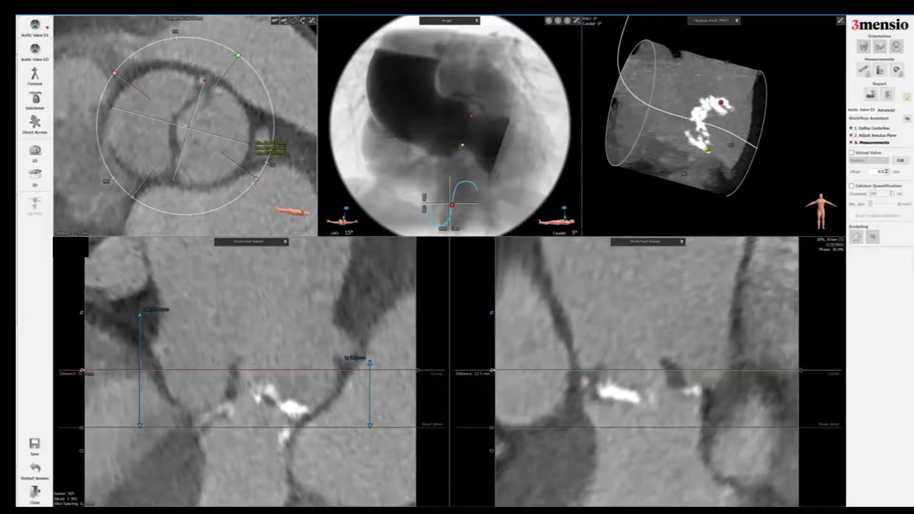
left_click_drag(269, 147, 260, 47)
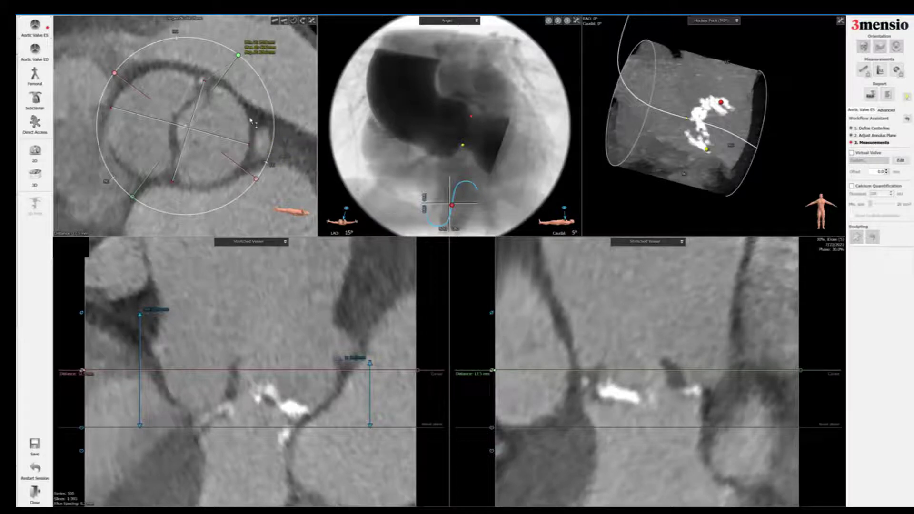
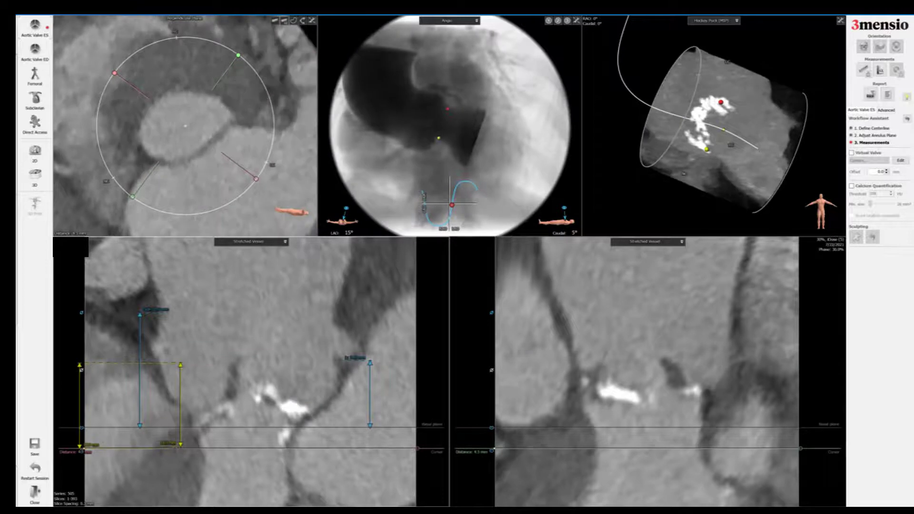
Step: Place the second length bar, reaching 4.0 mm below the annulus plane, at the opposite LVOT wall and measure the distance between both bars' upper ends
scroll(185, 126, "up", 2)
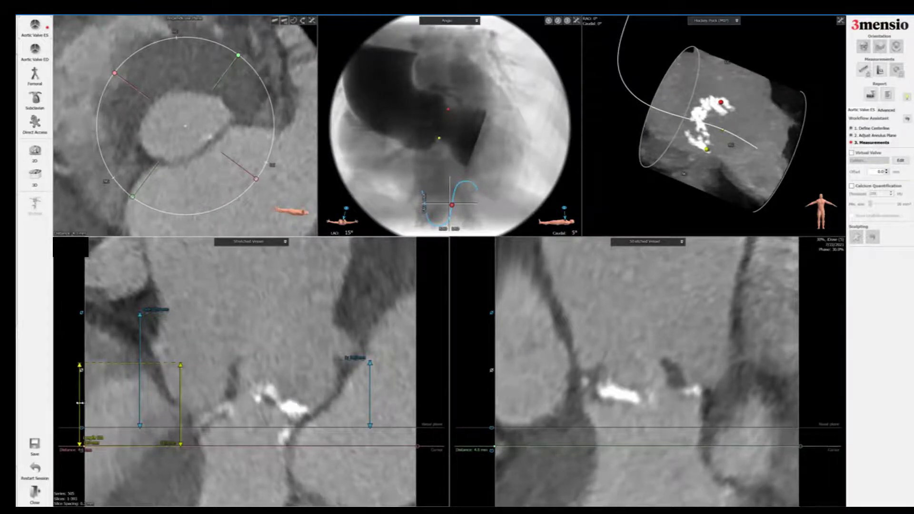
left_click_drag(82, 403, 292, 423)
right_click(257, 289)
mouse_move(310, 313)
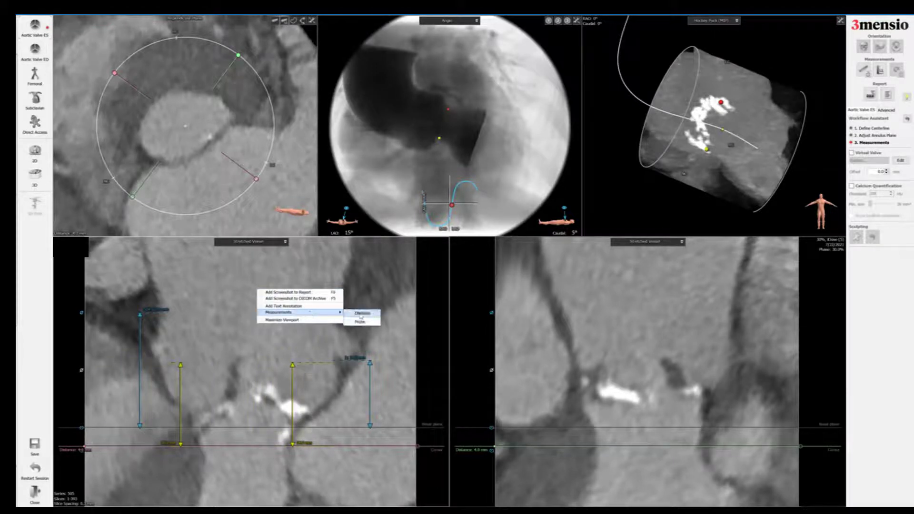
left_click(361, 313)
left_click(181, 360)
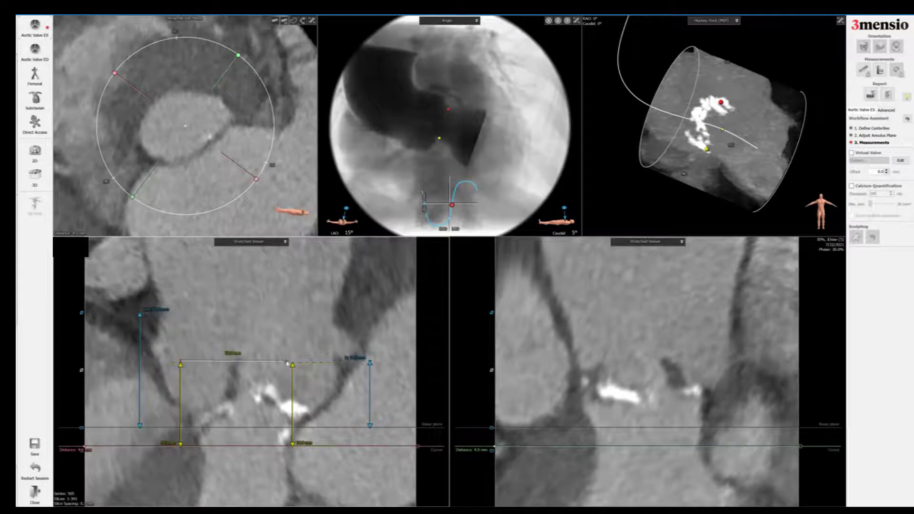
left_click(292, 361)
left_click_drag(180, 379, 187, 379)
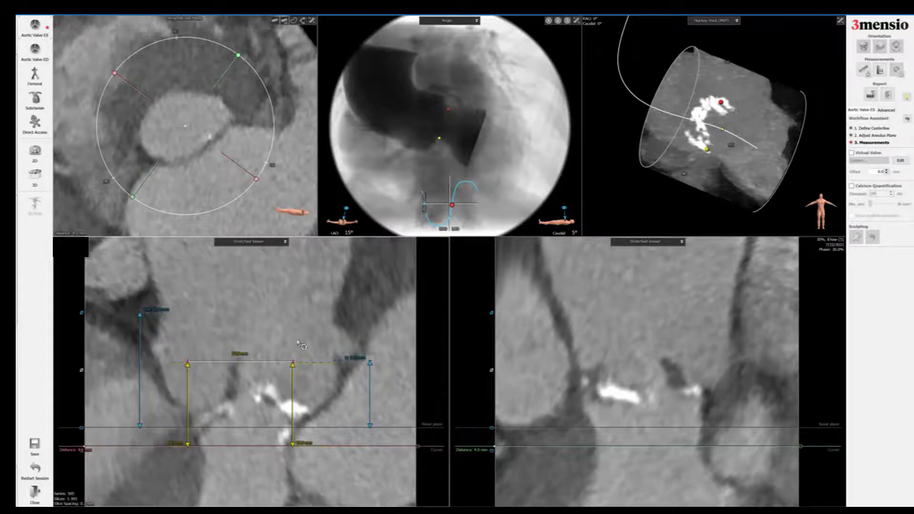
Step: Add a distance measurement between the lower ends of the two length bars
right_click(271, 325)
mouse_move(336, 346)
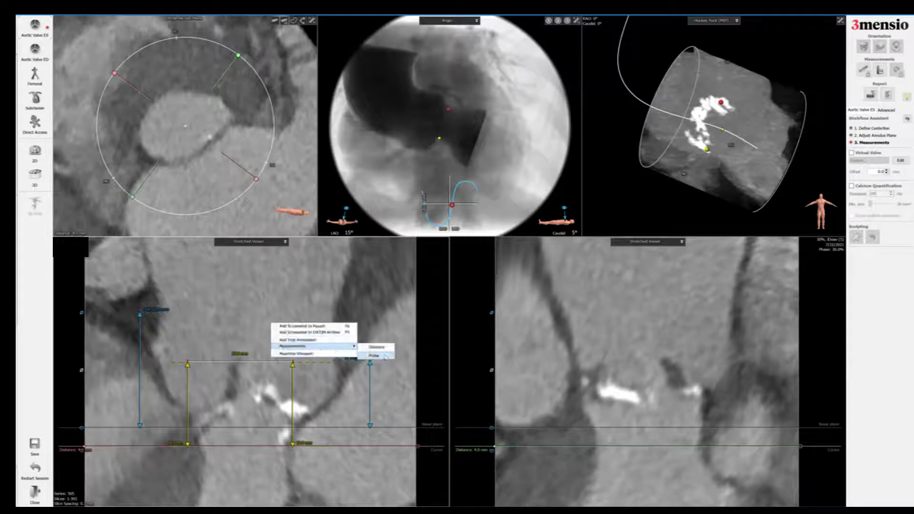
left_click(384, 355)
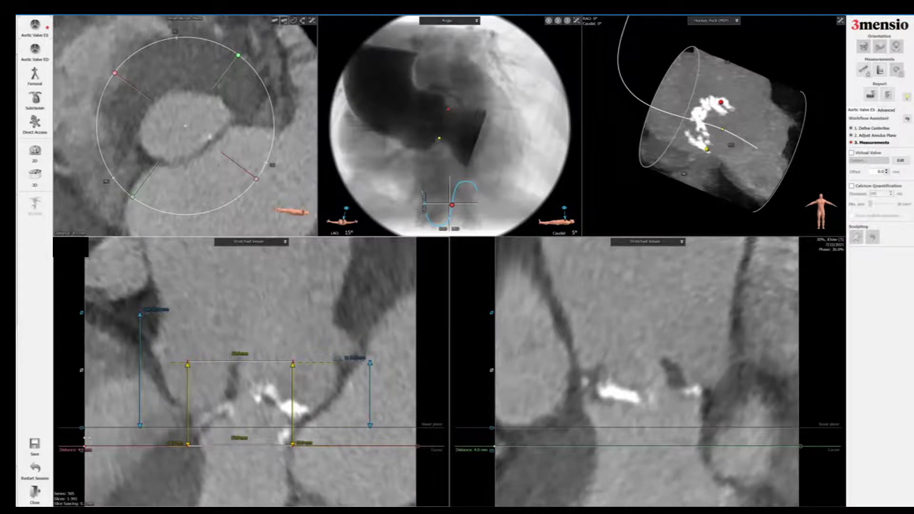
Step: Add a length measurement from the basal plane to the level 22.7 mm above it and place it outside the coronary height bar
left_click_drag(77, 426, 88, 324)
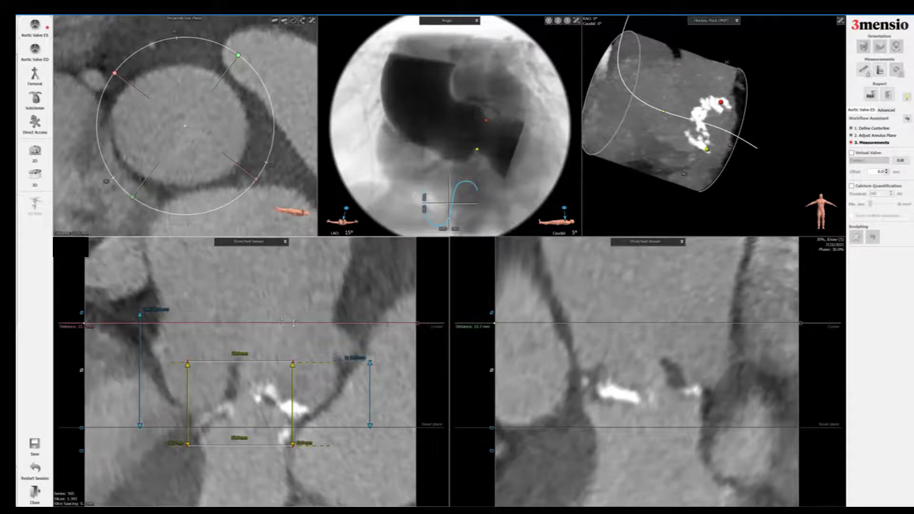
right_click(295, 326)
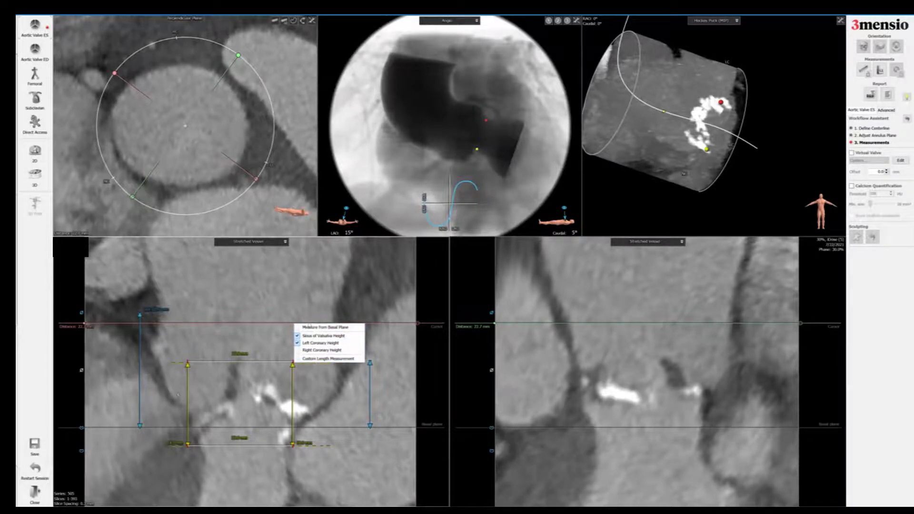
left_click(310, 328)
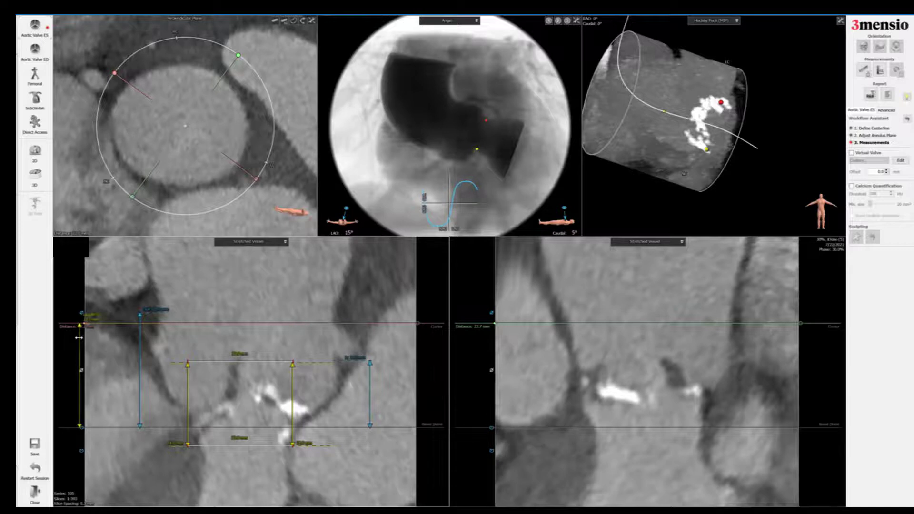
left_click_drag(395, 347, 397, 347)
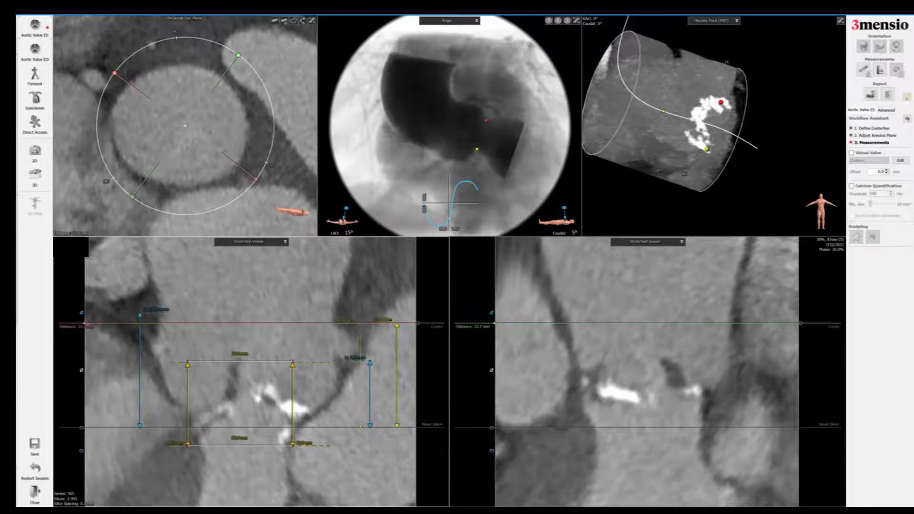
Step: Draw a circular ellipse measurement around the calcified valve orifice 1.0 mm above the annulus plane
left_click_drag(102, 365, 95, 422)
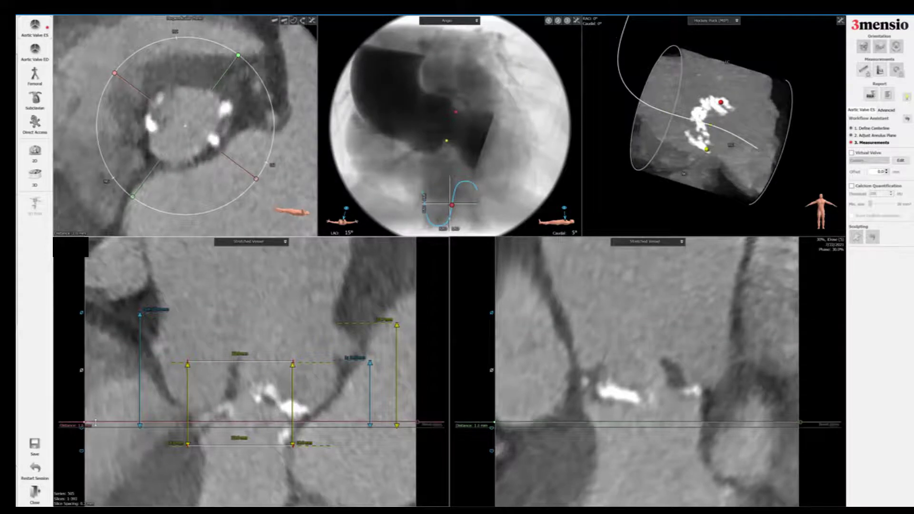
scroll(100, 413, "down", 2)
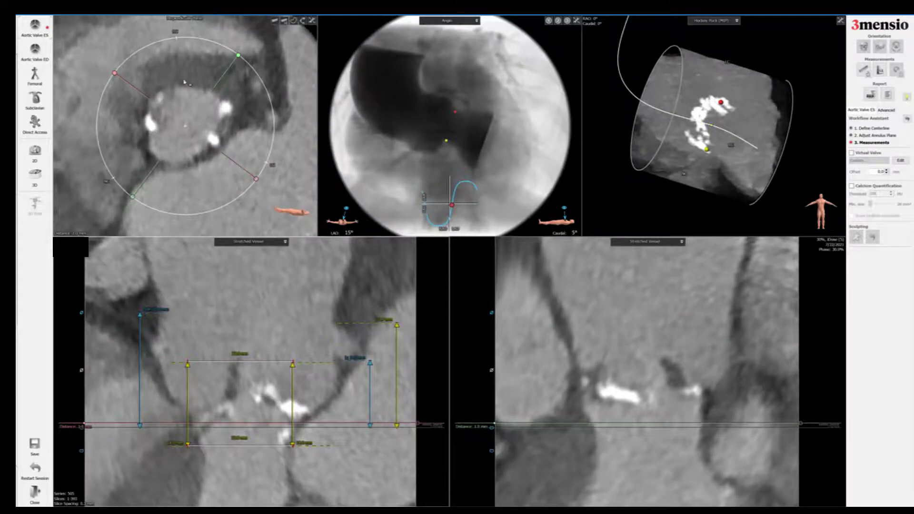
right_click(169, 66)
mouse_move(224, 89)
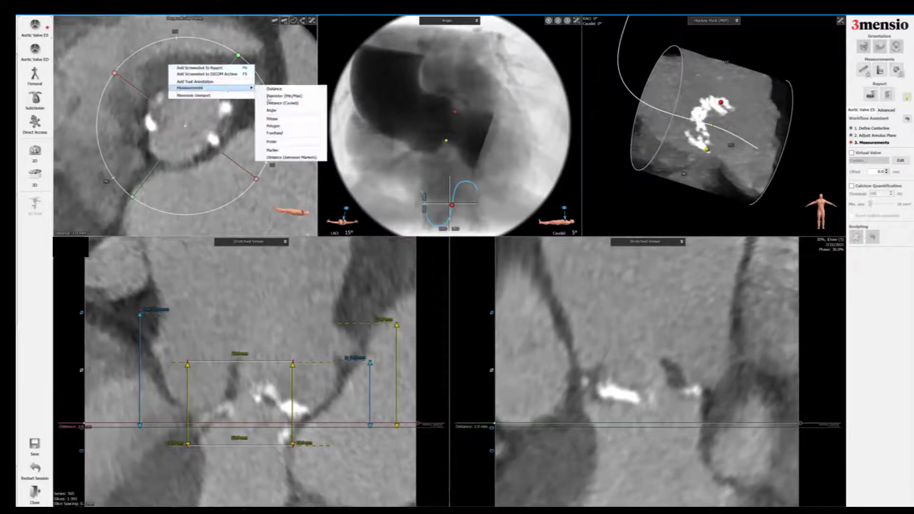
left_click(283, 120)
left_click_drag(154, 94, 206, 154)
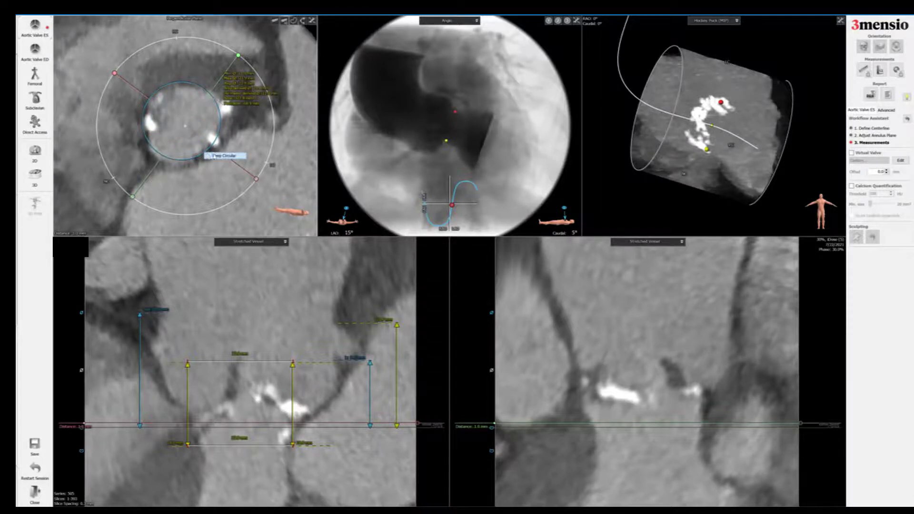
Step: Resize and recentre the circle to fit the calcified orifice, and move its read-out to the corner of the perpendicular view
left_click_drag(203, 154, 205, 153)
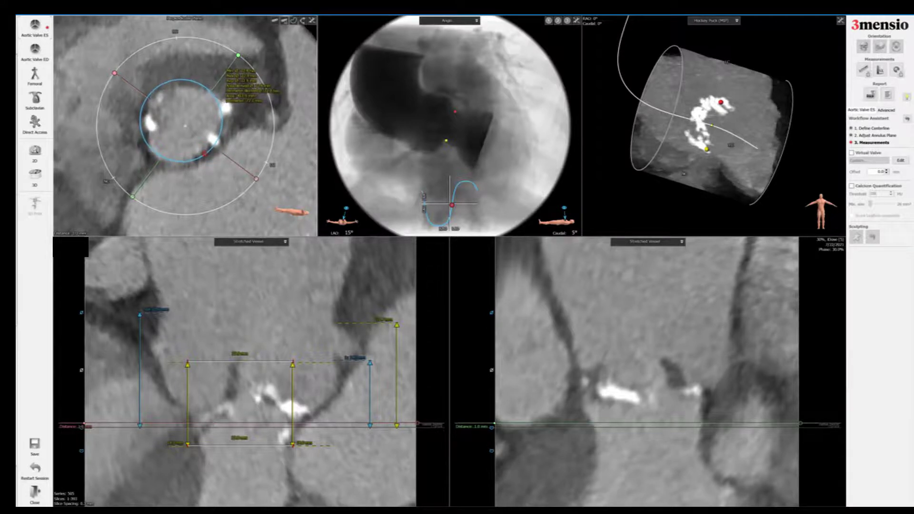
left_click_drag(204, 155, 203, 155)
left_click_drag(195, 133, 198, 136)
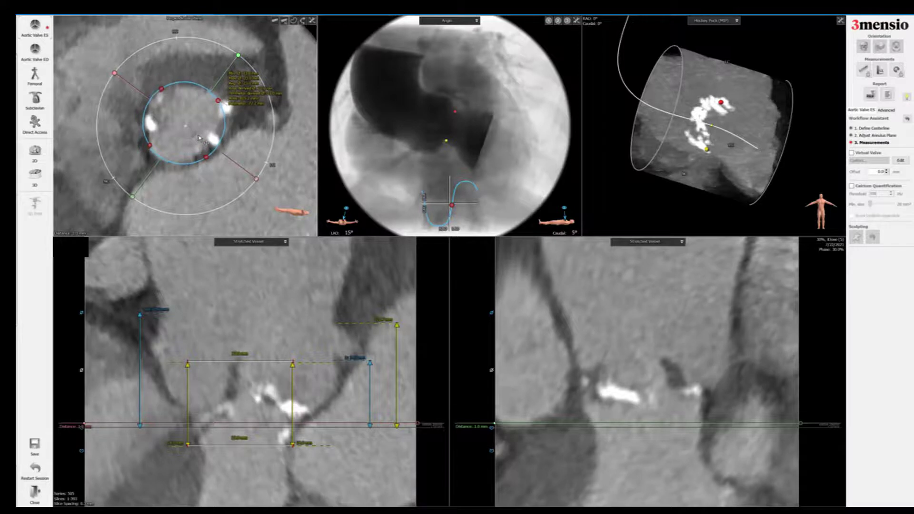
left_click_drag(252, 87, 81, 43)
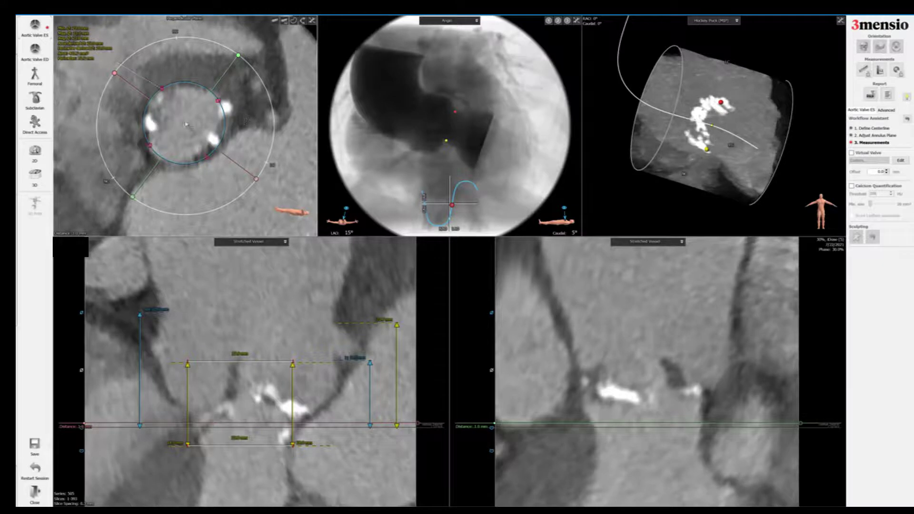
Step: Add a report screenshot of the perpendicular view 1.0 mm above the annulus plane, with the measurement values in the screenshot
mouse_move(190, 105)
mouse_move(220, 131)
right_click(278, 58)
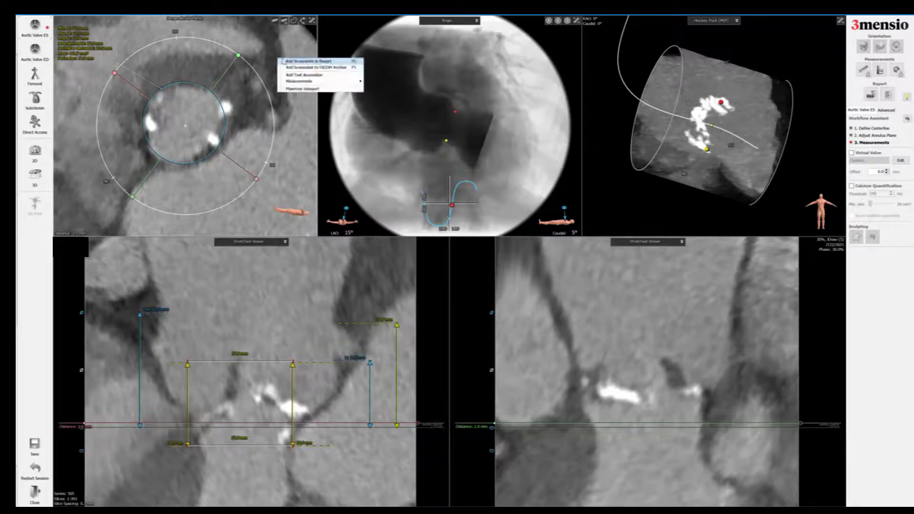
left_click(286, 74)
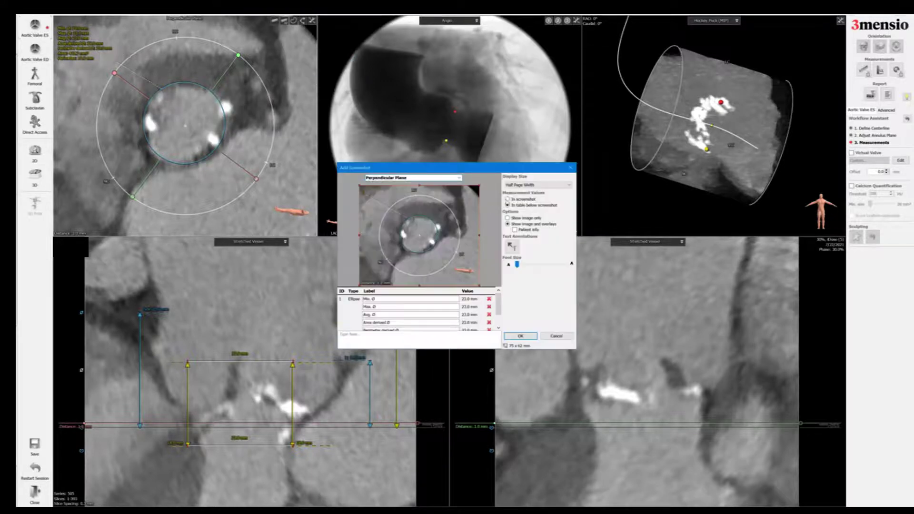
left_click(449, 177)
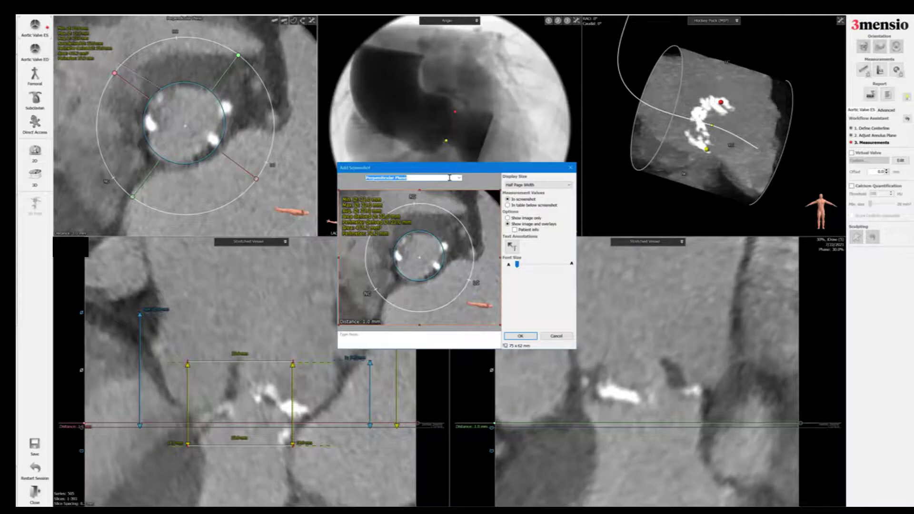
type("S")
key("Return")
Step: Raise the perpendicular plane to 3.0 mm above the annulus, adding a report screenshot at each full millimetre
scroll(447, 179, "up", 3)
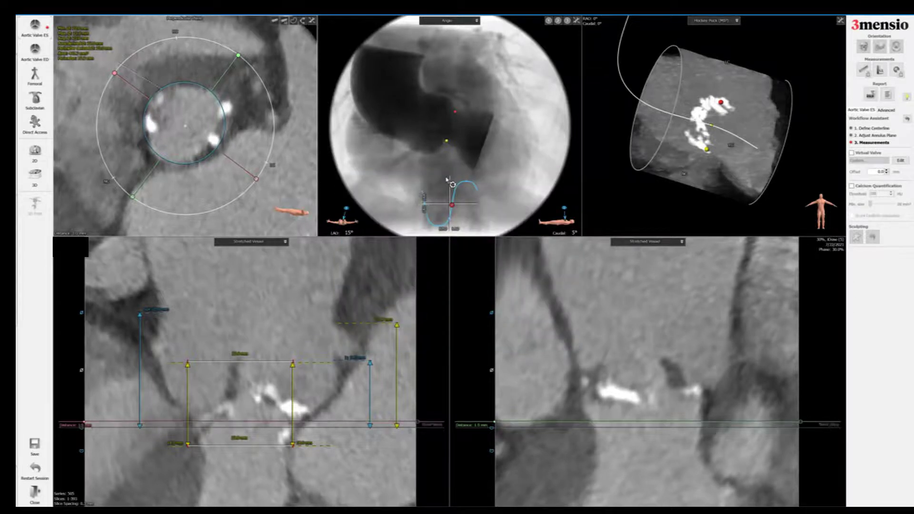
scroll(446, 179, "up", 2)
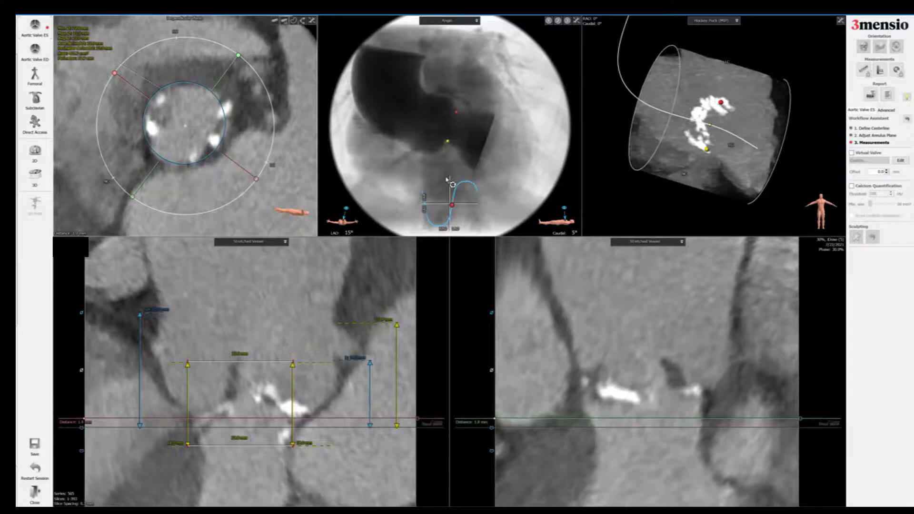
key("s")
key("Return")
scroll(446, 180, "up", 3)
key("Up")
key("Up")
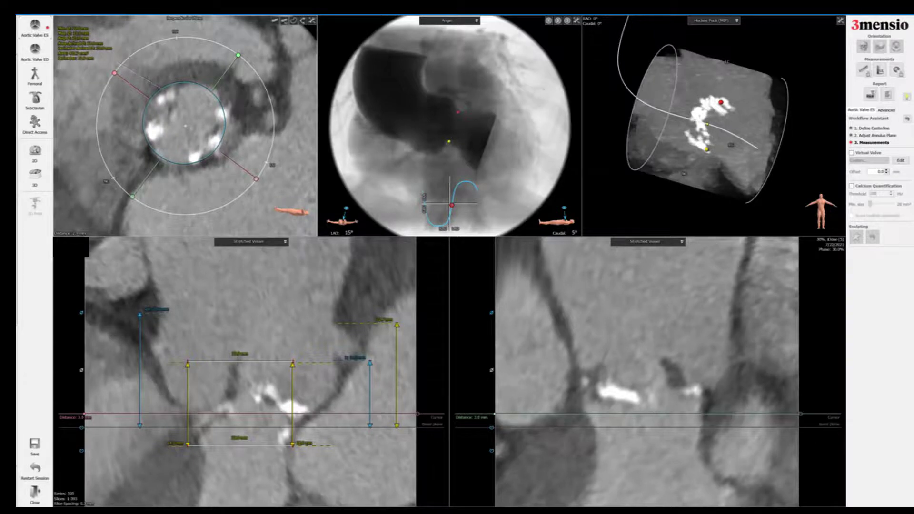
key("s")
key("Return")
Step: Add a report screenshot of the perpendicular view 4.0 mm above the annulus plane, titled 4mm
key("Up")
key("Up")
key("Up")
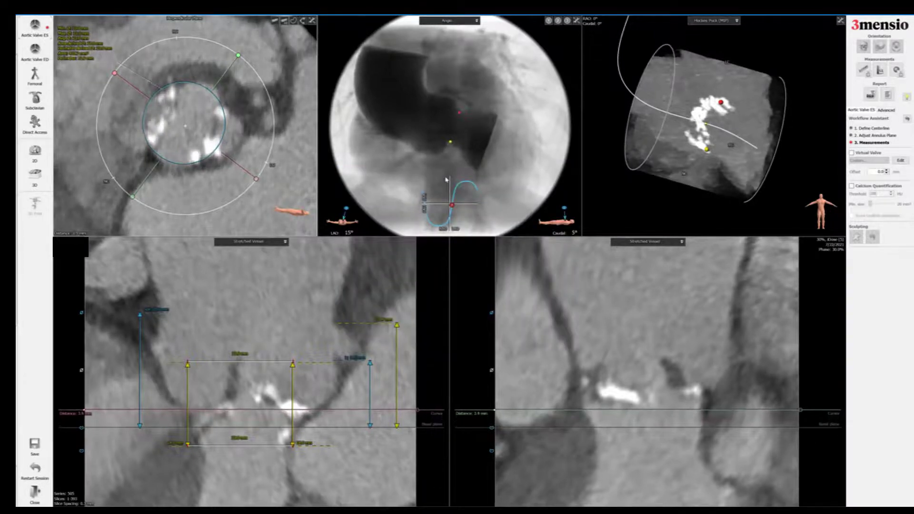
key("Up")
key("Up")
type("s4m")
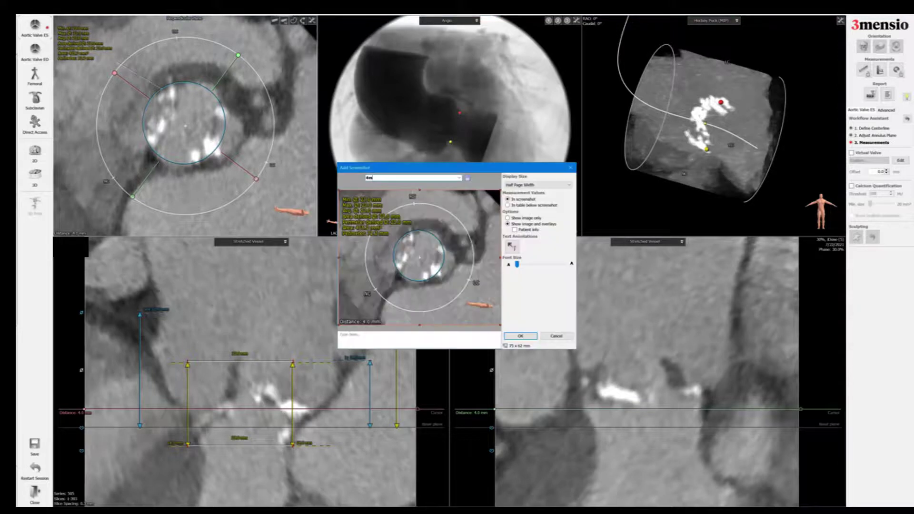
key("Return")
Step: Add a report screenshot of the perpendicular view 5.0 mm above the annulus plane
key("Up")
key("Up")
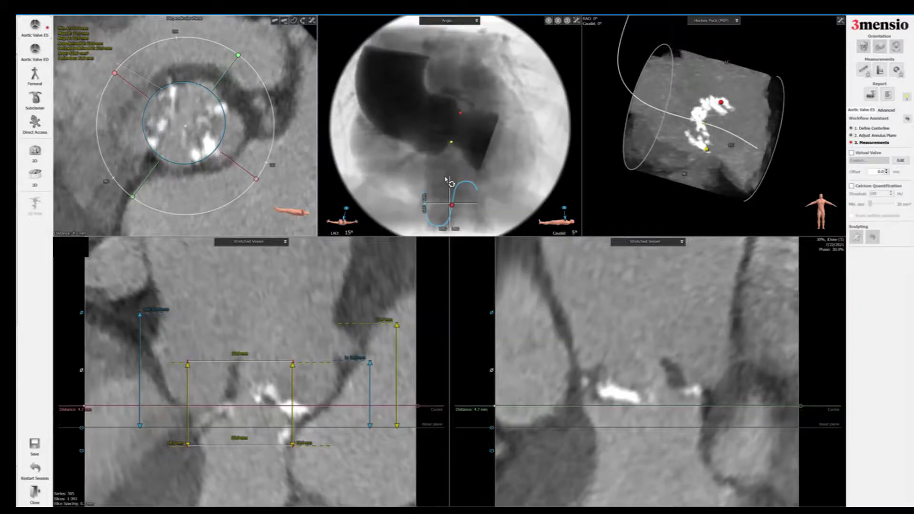
key("Up")
key("ctrl+c")
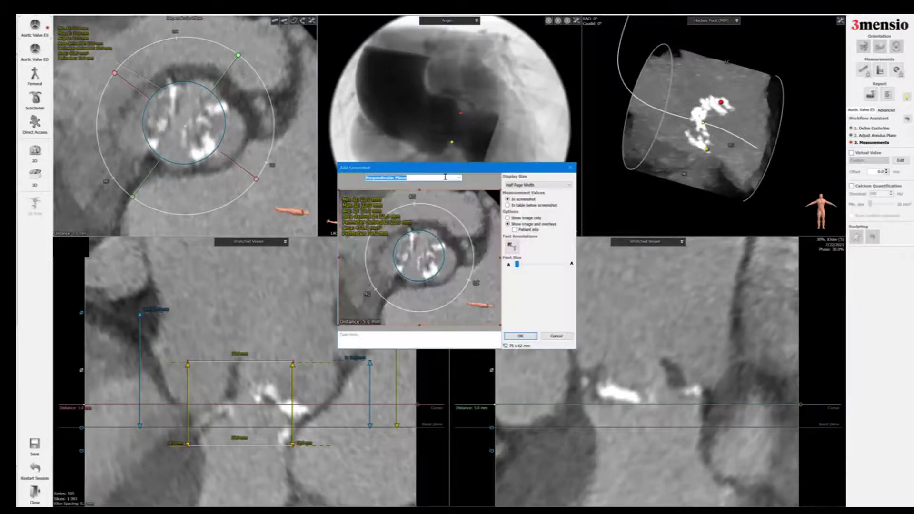
key("Return")
Step: Raise the perpendicular plane to 7.0 mm above the annulus and add a report screenshot titled 7mm
key("Up")
key("Up")
key("Up")
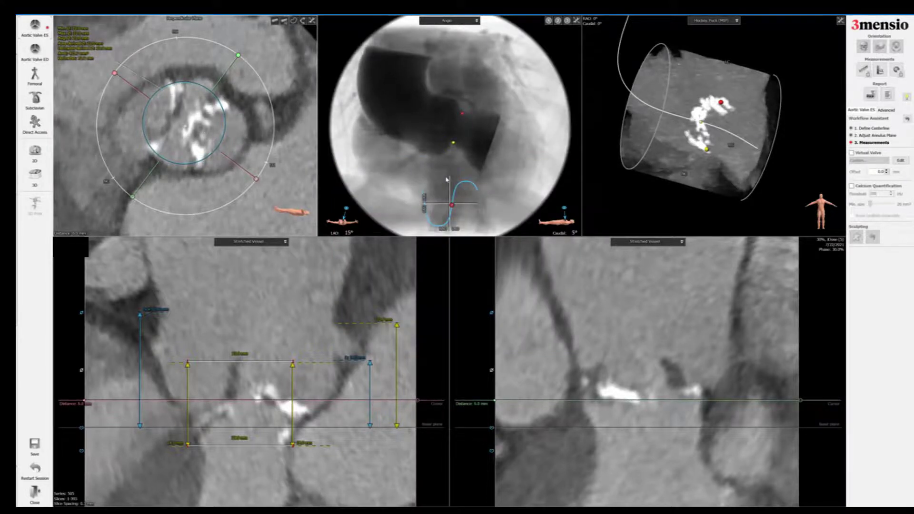
key("Up")
key("Up")
key("Up")
key("Up")
key("Up")
key("Up")
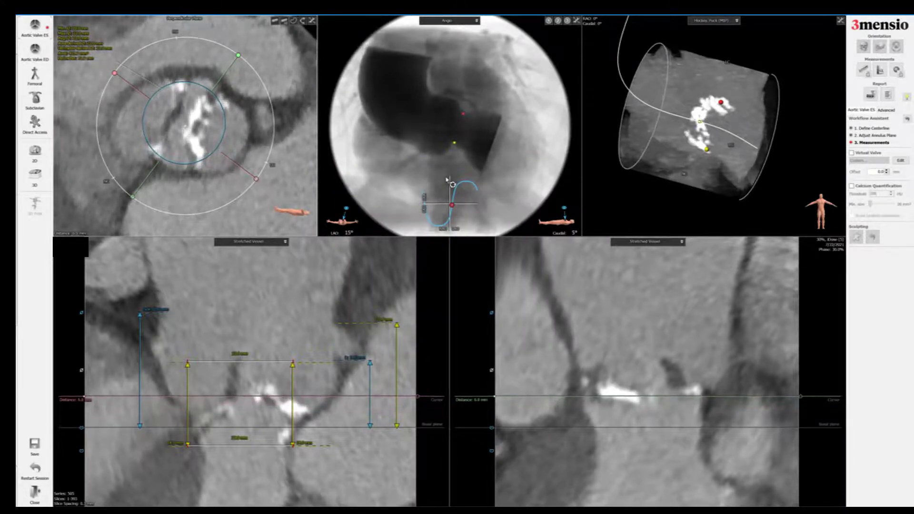
key("Up")
key("Up")
key("Up")
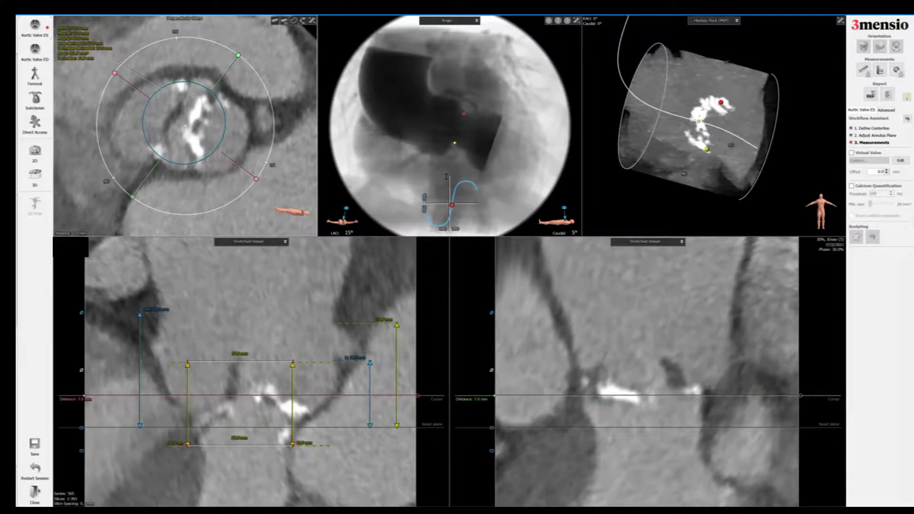
key("ctrl+p")
type("7mm")
key("Return")
Step: Raise the perpendicular plane to 9.0 mm above the annulus and add a report screenshot titled 9mm
key("Up")
key("Up")
key("Up")
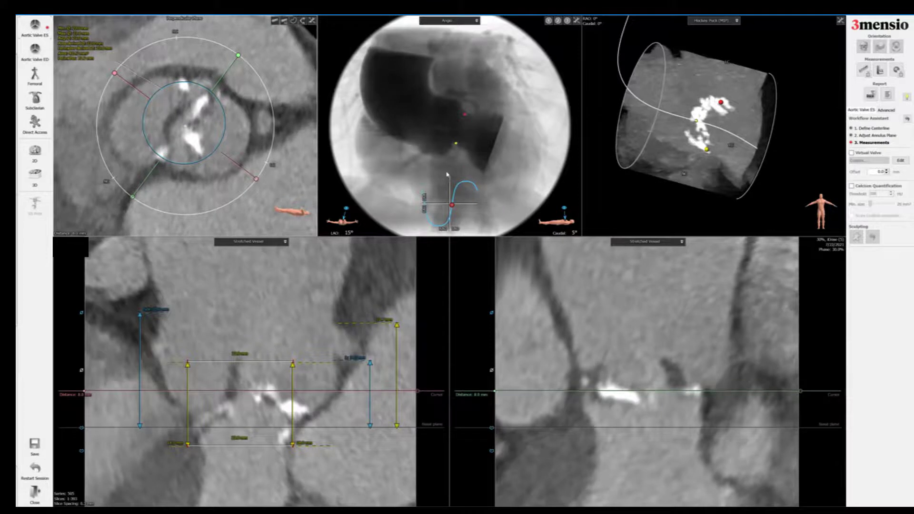
key("Up")
key("Up")
key("Up")
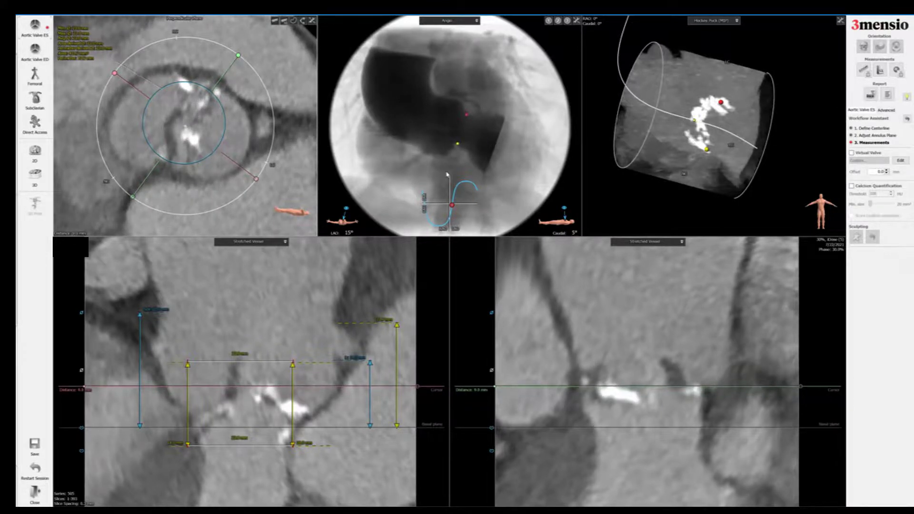
key("ctrl+p")
type("9m")
key("Return")
Step: Add a report screenshot of the perpendicular view 10.0 mm above the annulus plane
key("Up")
key("Up")
key("Up")
key("Up")
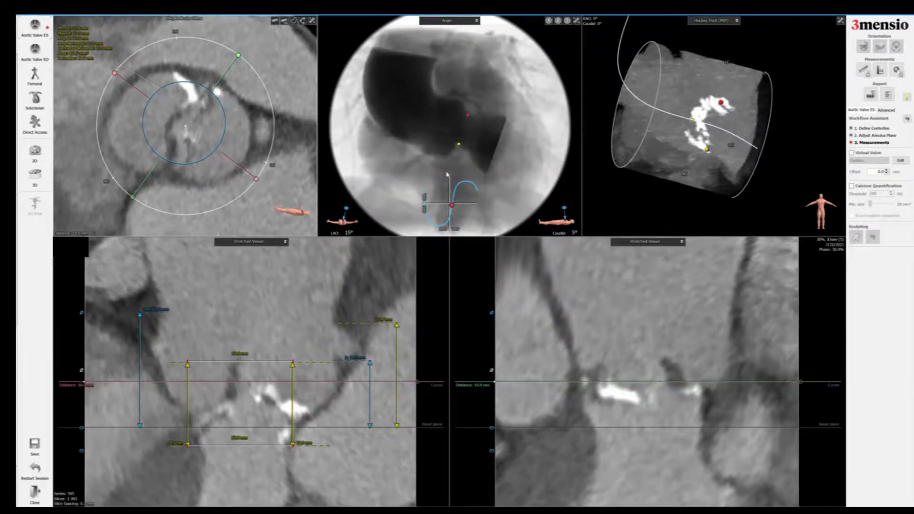
key("ctrl+p")
key("Return")
Step: Go to the saved 25.0 mm level and add a report screenshot of the perpendicular view titled Sinotubular Junction
left_click(82, 313)
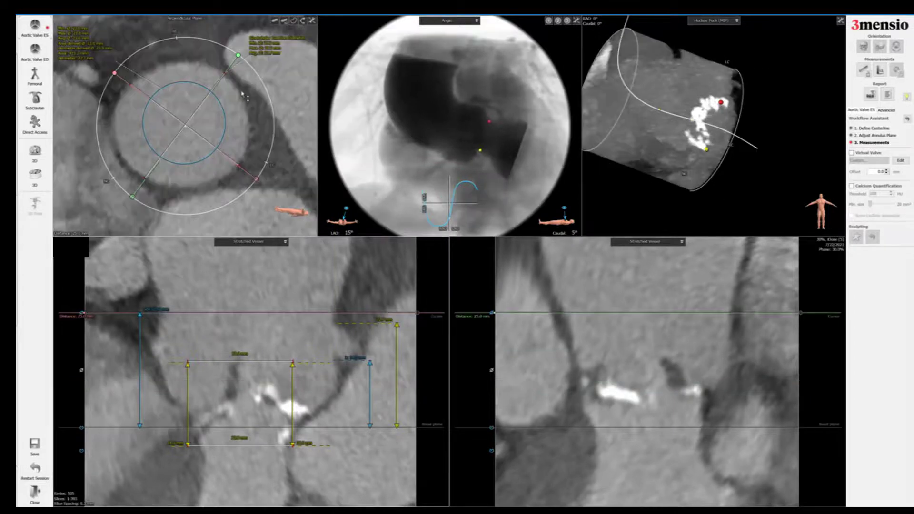
right_click(241, 91)
left_click(250, 94)
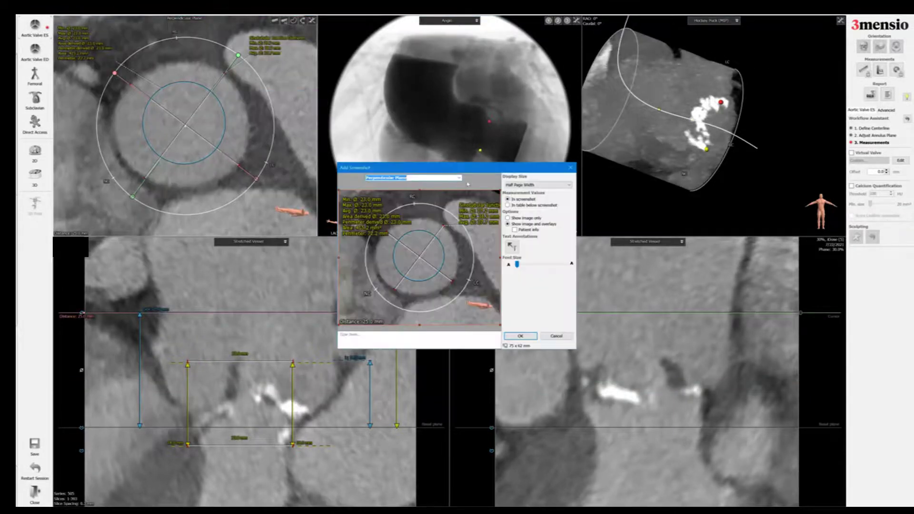
left_click(459, 178)
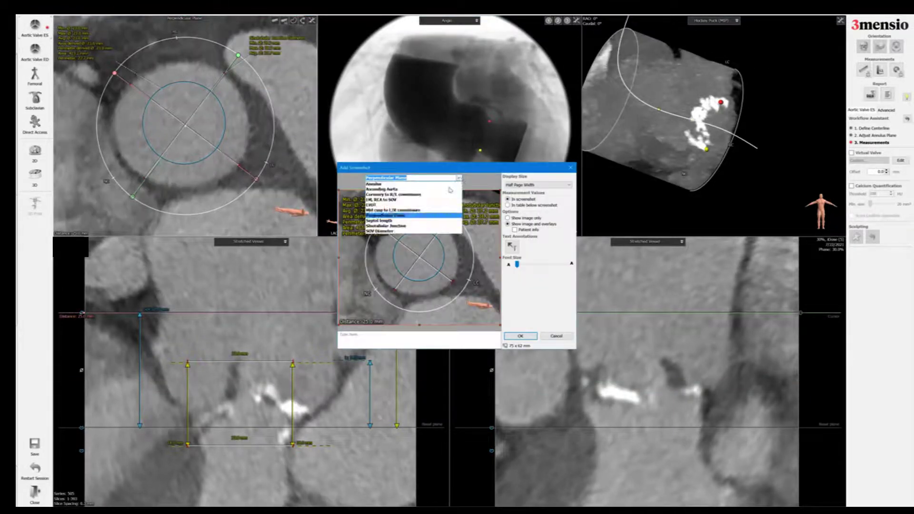
left_click(434, 226)
left_click(520, 337)
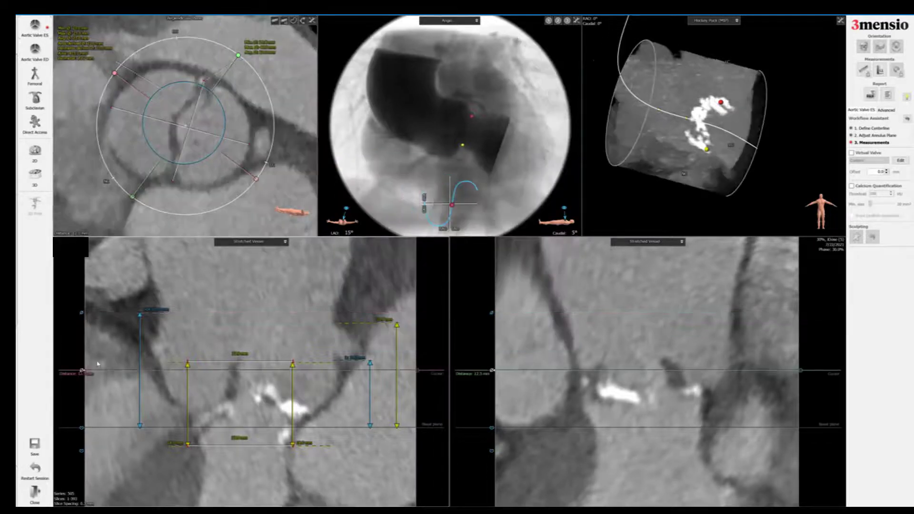
Step: Recentre the circle within the sinus at the 12.5 mm level and add a report screenshot titled SOV Diameter
left_click_drag(215, 118, 217, 123)
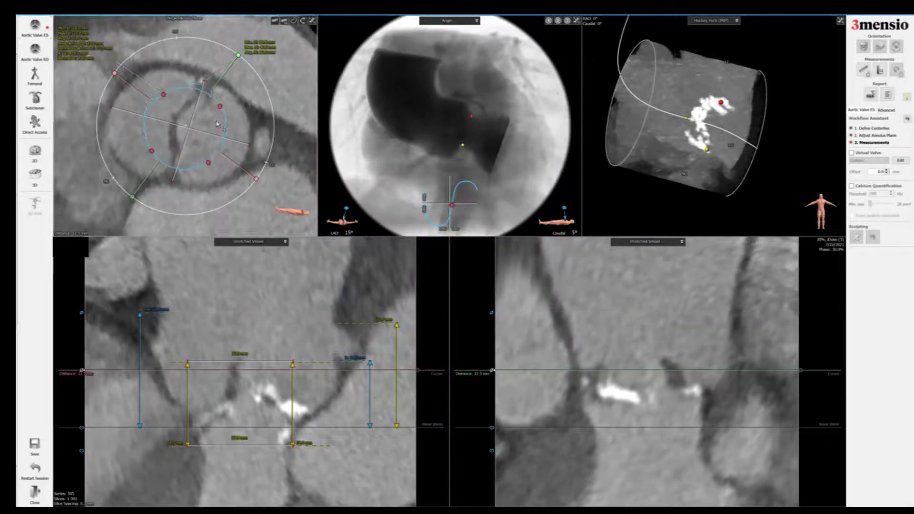
right_click(240, 114)
left_click(466, 197)
left_click(458, 179)
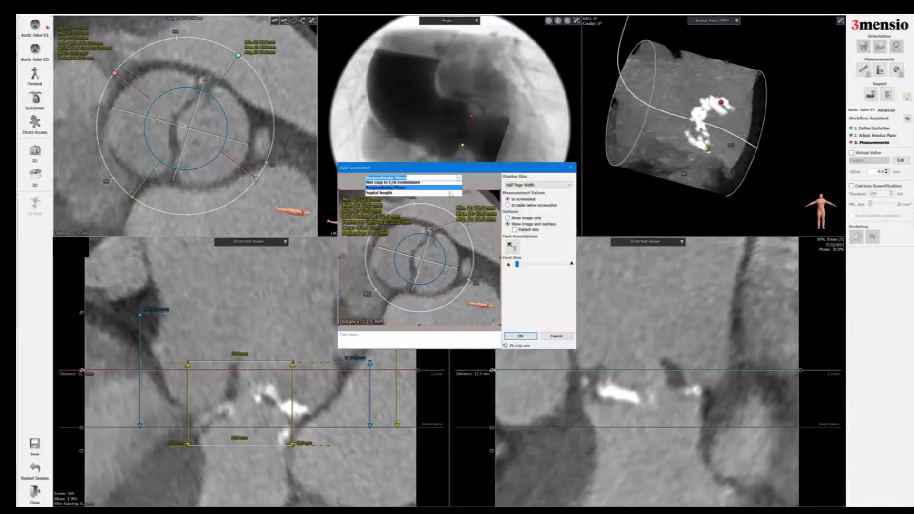
left_click(395, 231)
left_click(522, 337)
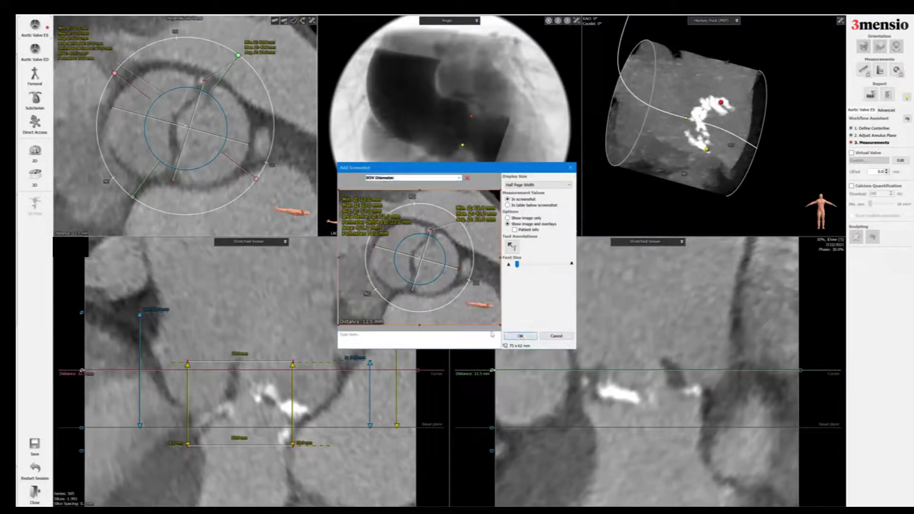
left_click(520, 336)
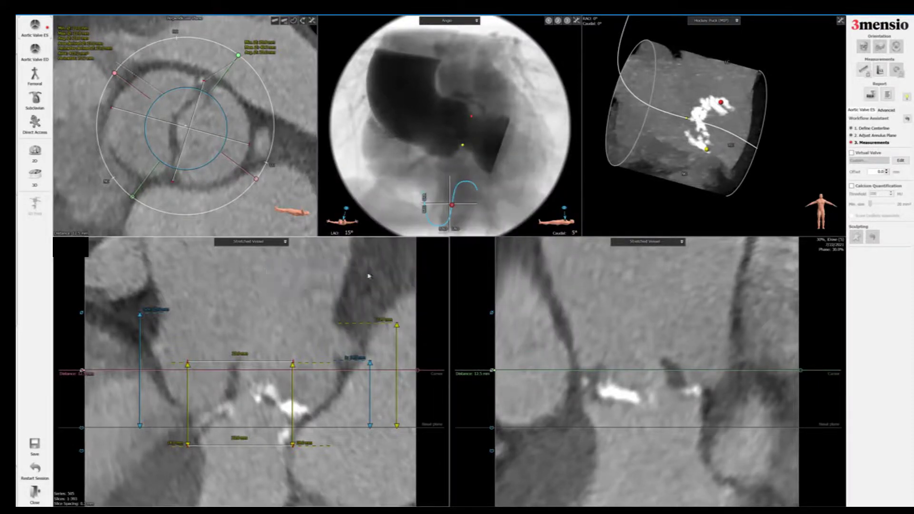
Step: Add a report screenshot of the stretched vessel view carrying the length bars, titled Sinus Height LCC
left_click(459, 178)
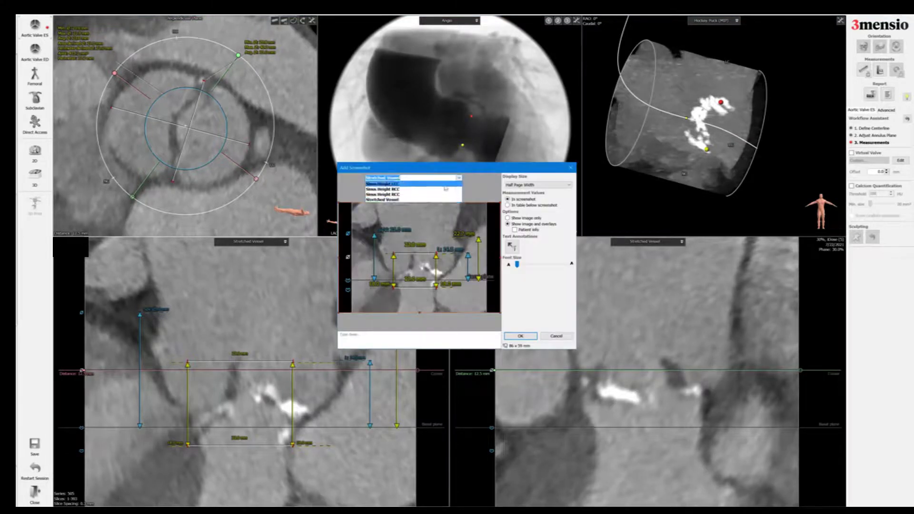
left_click(446, 189)
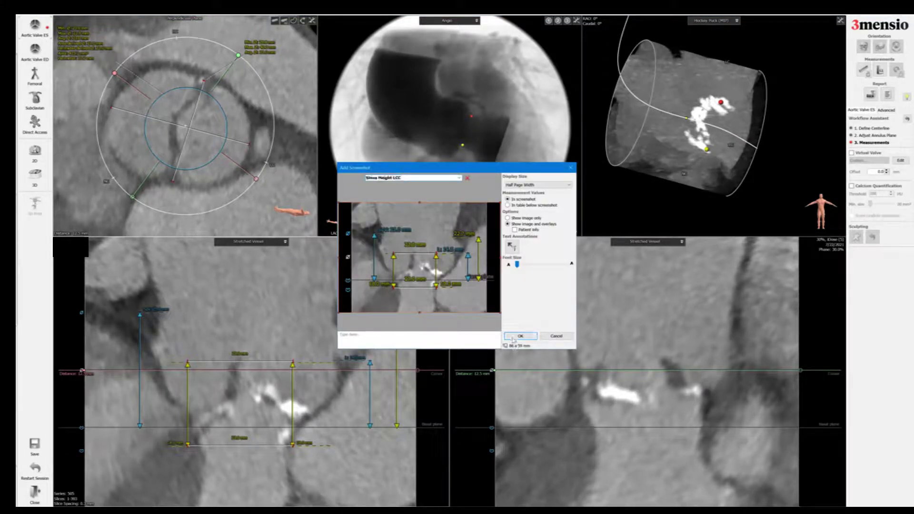
left_click(515, 336)
Step: Rotate the section axes to expose the right coronary ostium and add the right coronary height at the 15.2 mm level
left_click_drag(239, 55, 128, 58)
left_click_drag(174, 76, 107, 86)
scroll(172, 62, "up", 5)
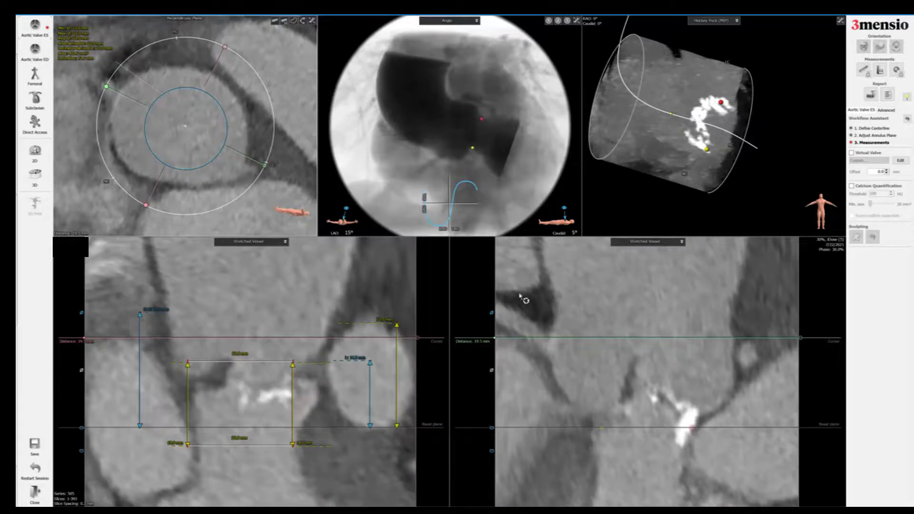
left_click(585, 357)
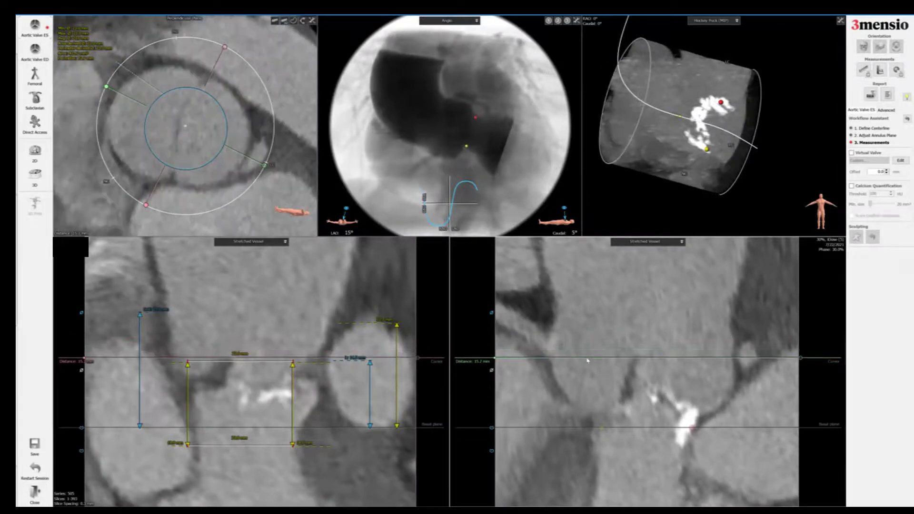
right_click(585, 358)
left_click(614, 384)
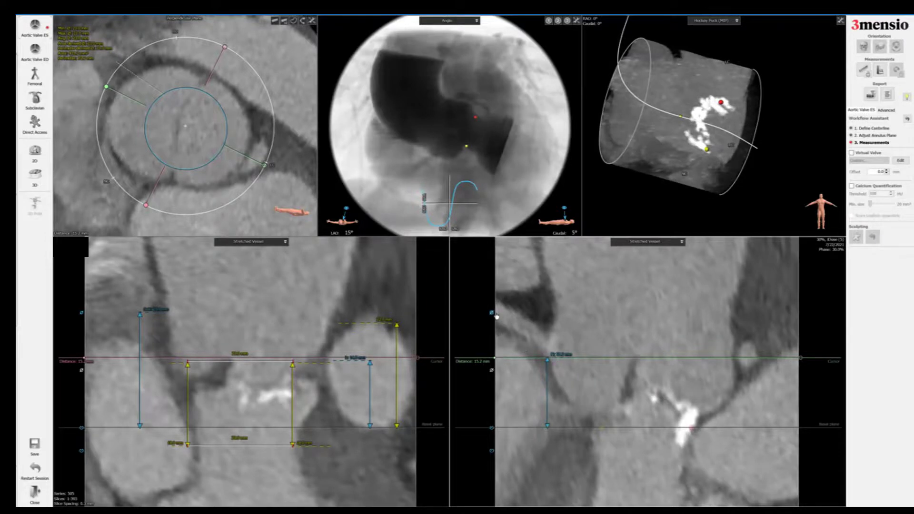
Step: Add a height measurement from the basal plane to the 25.0 mm level and place it beside the sinus wall opposite the coronary bar
left_click(563, 313)
right_click(563, 313)
left_click(583, 320)
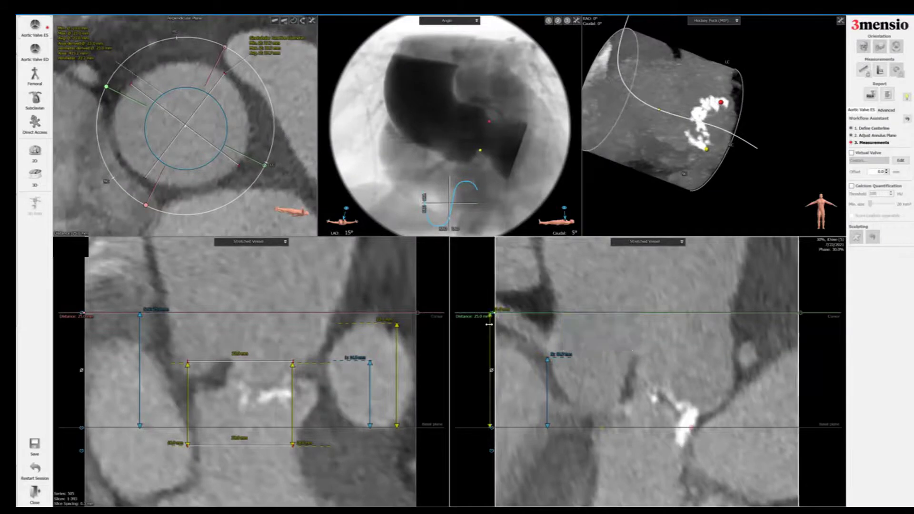
left_click_drag(710, 336, 744, 336)
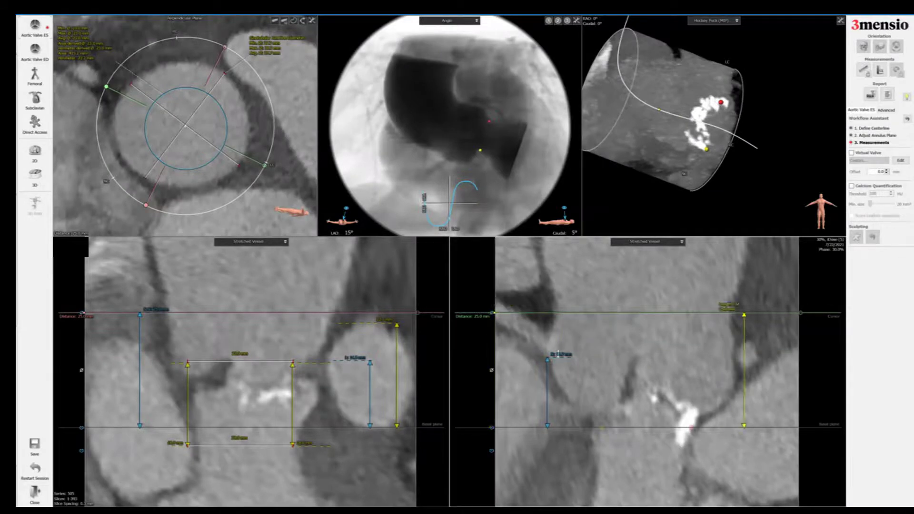
Step: Return to the annulus level and add a report screenshot of the stretched vessel with the right coronary height, titled Sinus Height RCC
right_click(562, 361)
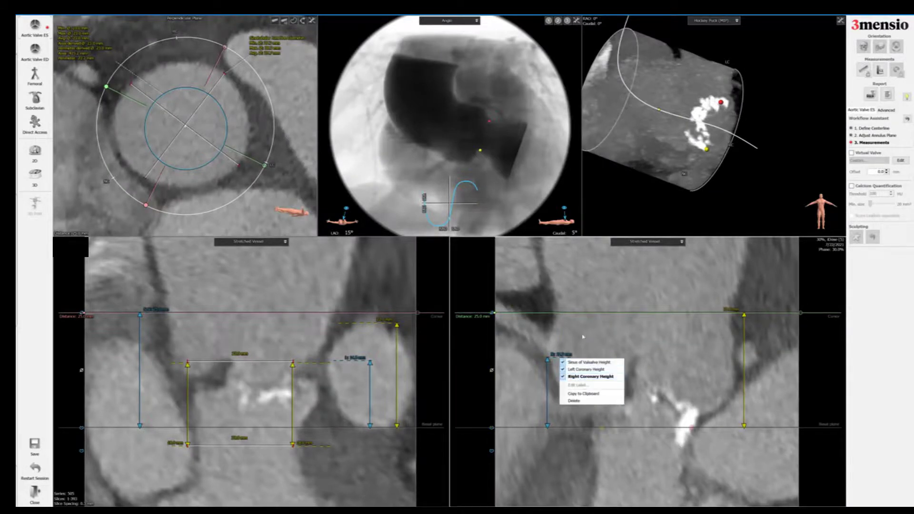
left_click(616, 330)
key("space")
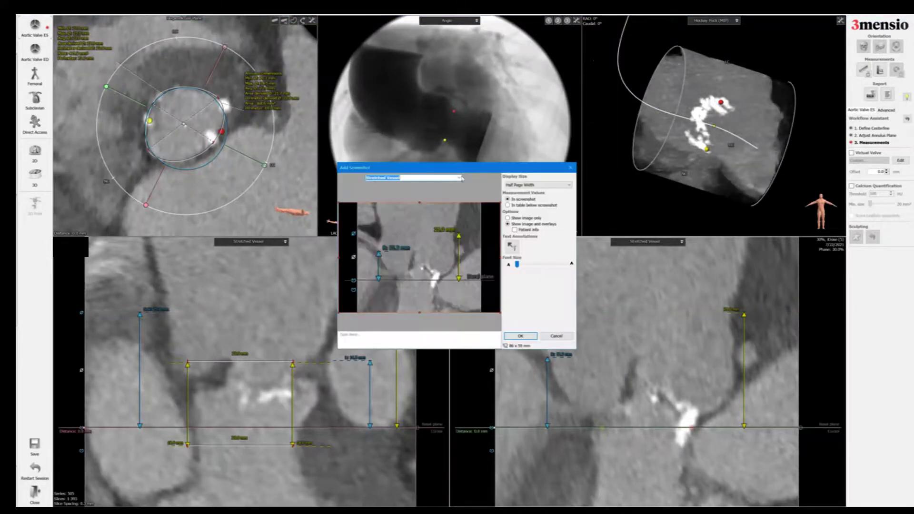
left_click(459, 177)
left_click(442, 194)
left_click(521, 336)
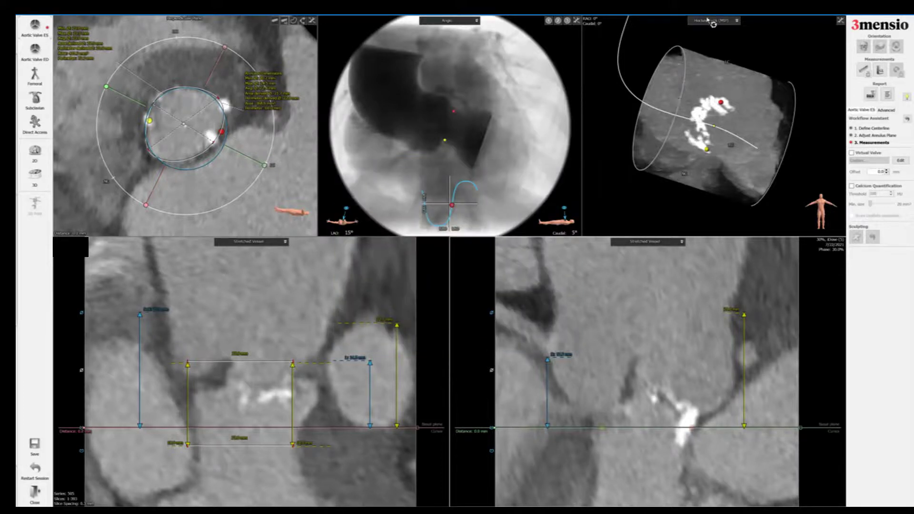
Step: Switch the Hockey Puck view to Calcifications and rotate the 3D model to show the calcified valve along the aorta
left_click(714, 20)
left_click(711, 65)
left_click_drag(767, 136, 724, 103)
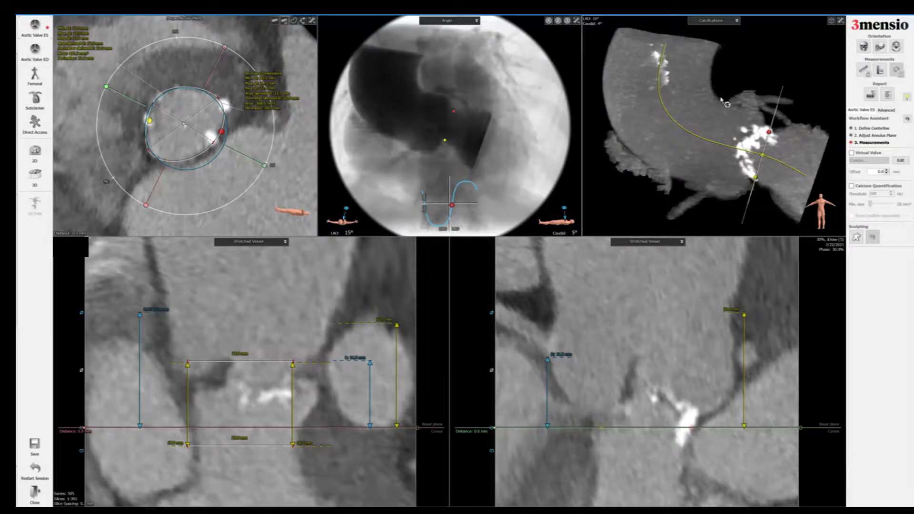
Step: Add a half-page-width report screenshot of the Calcifications view with overlays, titled Ascending
key("ctrl+p")
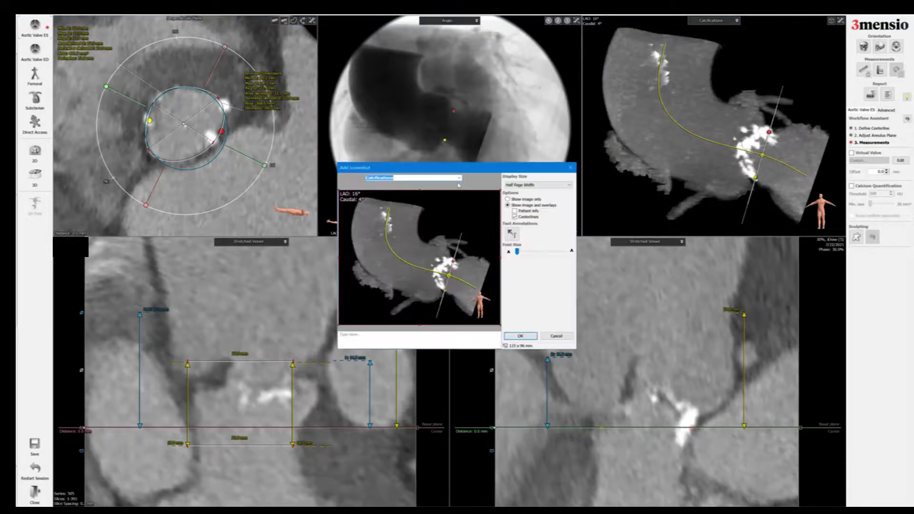
left_click(460, 179)
left_click(443, 186)
left_click(520, 336)
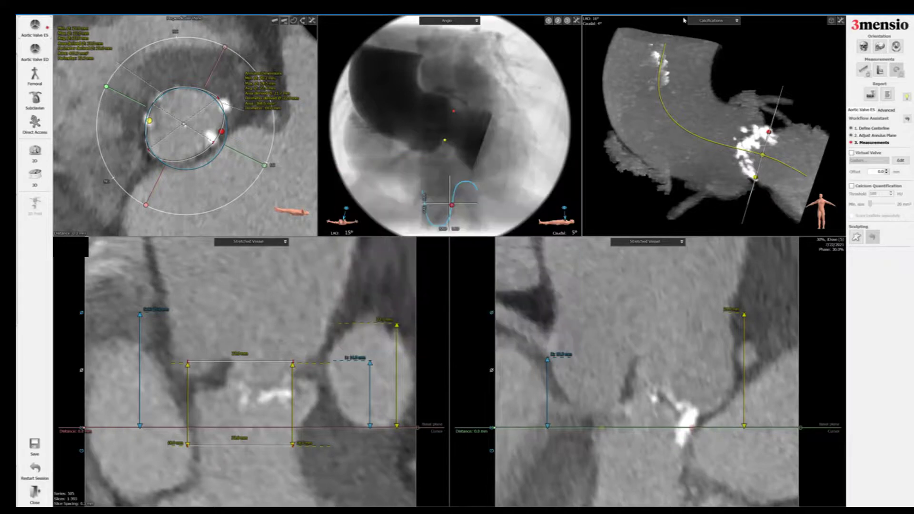
Step: Switch the Calcifications view to Hockey Puck (MIP), look along the valve at RAO 72°, Cranial 18°, and add a report screenshot
left_click(712, 20)
mouse_move(791, 155)
left_mouse_down()
mouse_move(787, 146)
mouse_move(772, 149)
mouse_move(794, 164)
left_mouse_up()
scroll(731, 137, "up", 4)
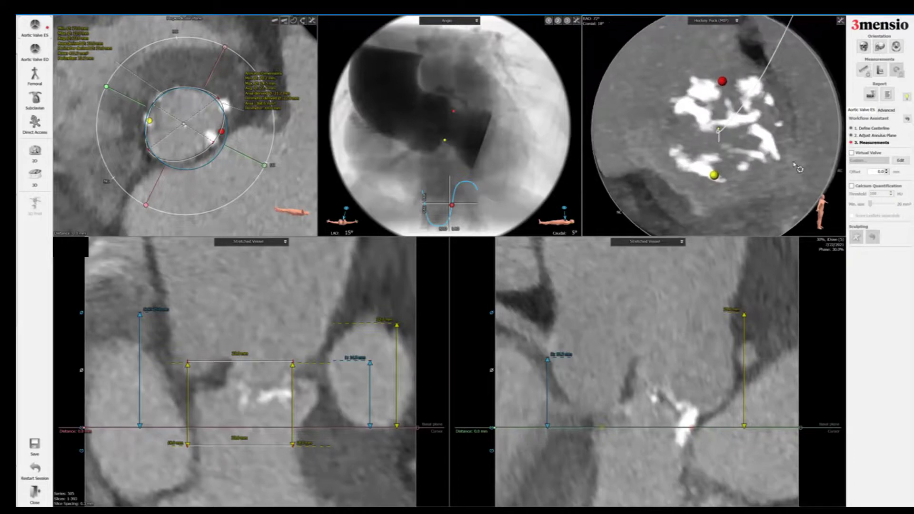
right_click(798, 132)
left_click(825, 129)
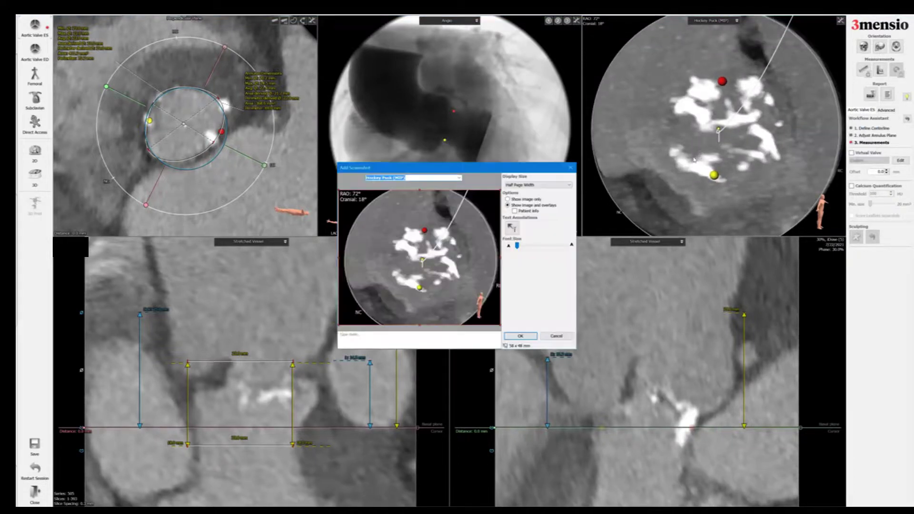
left_click(520, 336)
Step: Turn the Hockey Puck view side-on, show the viewing direction on the annulus section, and set the angio view to LAO 17°, Cranial 2°
mouse_move(681, 130)
left_mouse_down()
mouse_move(660, 133)
mouse_move(661, 162)
mouse_move(700, 148)
mouse_move(688, 137)
left_mouse_up()
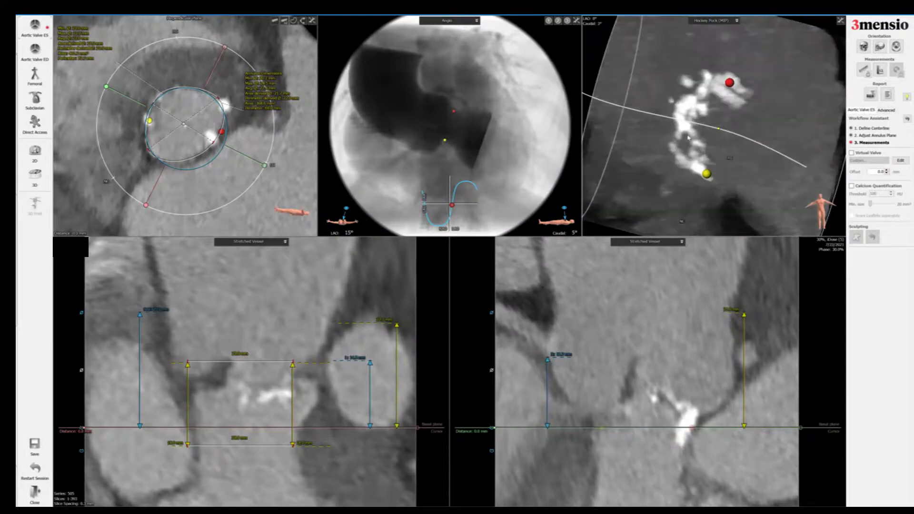
left_click(302, 22)
left_click(142, 97)
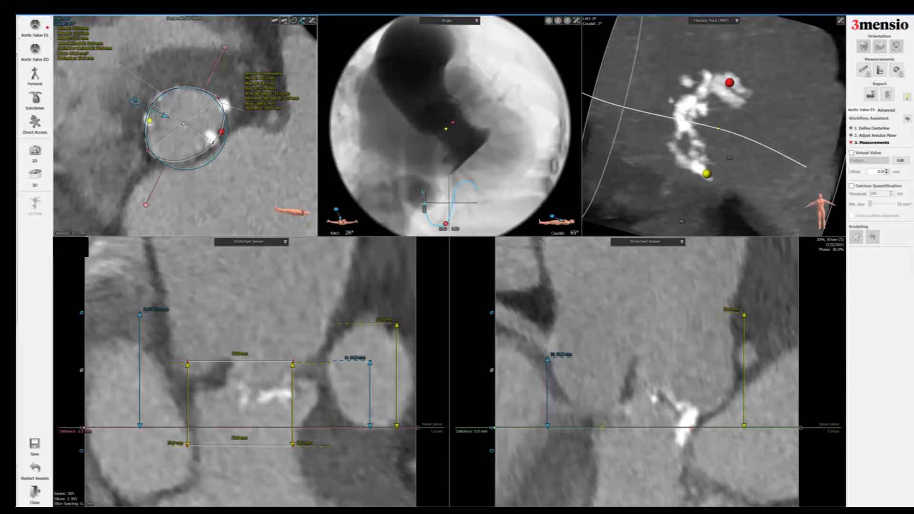
mouse_move(135, 101)
left_mouse_down()
mouse_move(157, 79)
mouse_move(196, 71)
left_mouse_up()
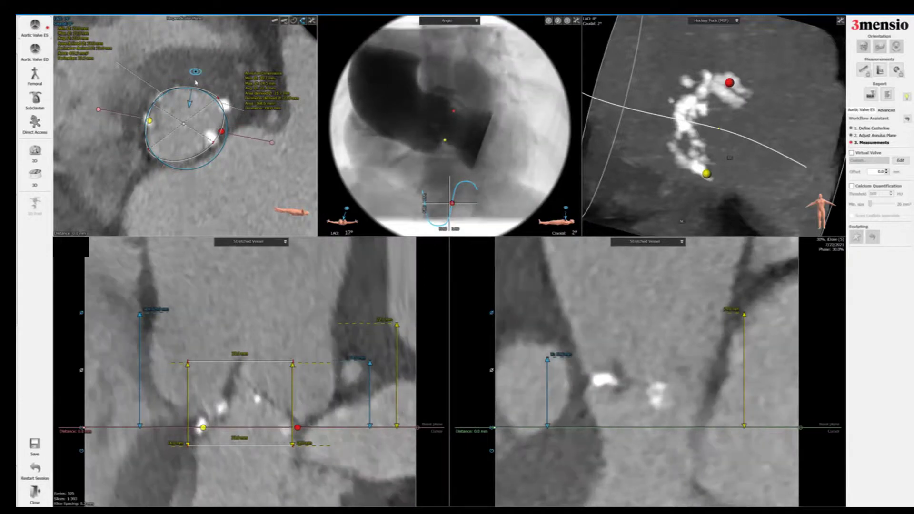
left_click_drag(209, 124, 207, 122)
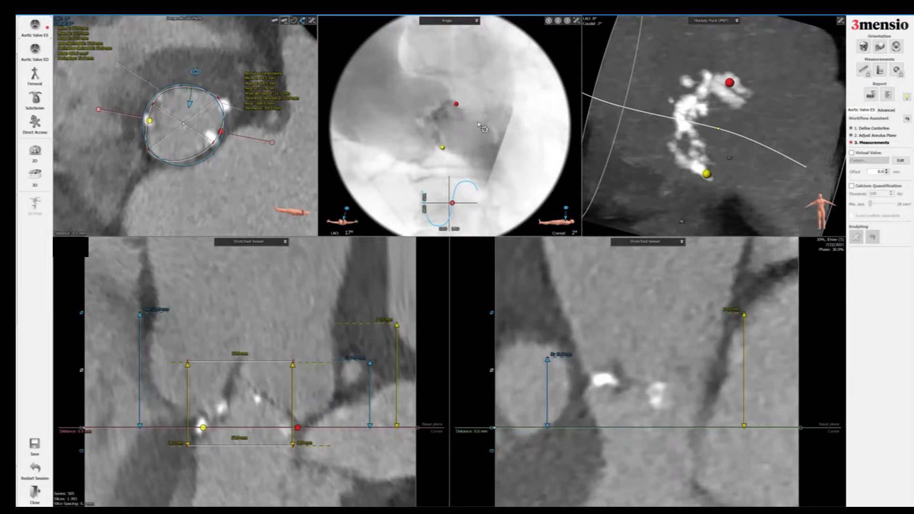
Step: Measure the aortic root angle in the angio view between the line through the red and yellow markers and a horizontal line
left_click(879, 70)
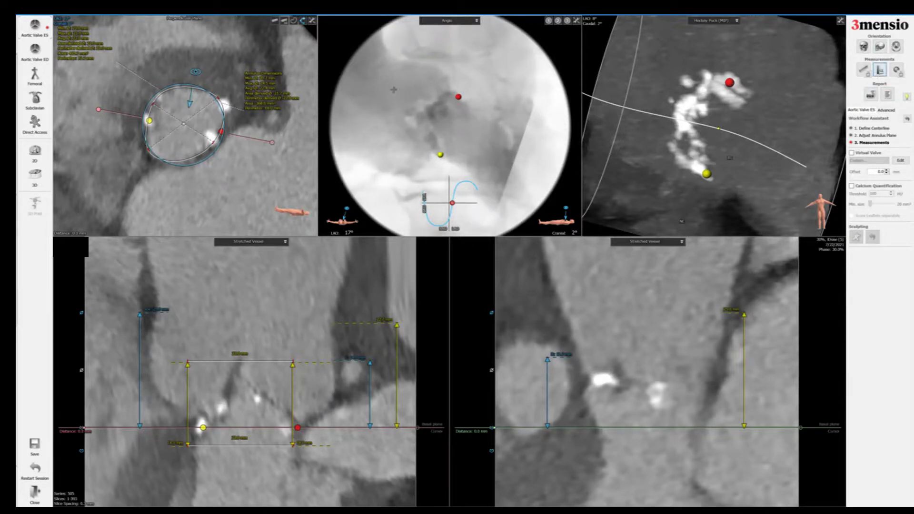
left_click(466, 75)
left_click(440, 154)
left_click(487, 155)
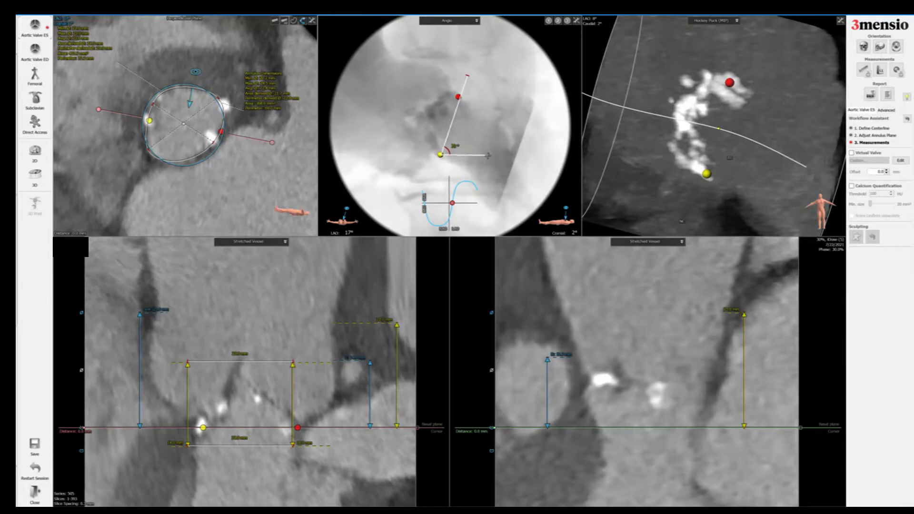
right_click(480, 93)
left_click(465, 76)
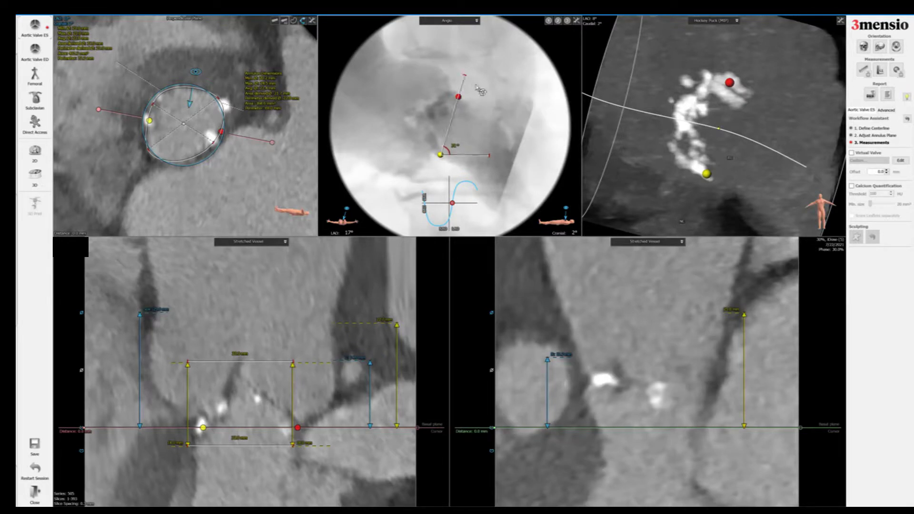
Step: Add a report screenshot of the angio view with the root angle, titled Coplanar and root angles
key("space")
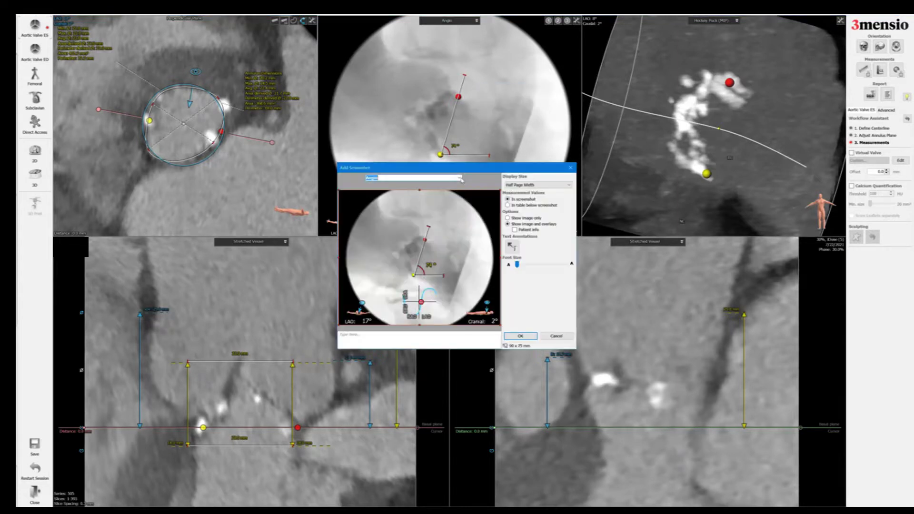
left_click(459, 178)
left_click(452, 186)
left_click(522, 337)
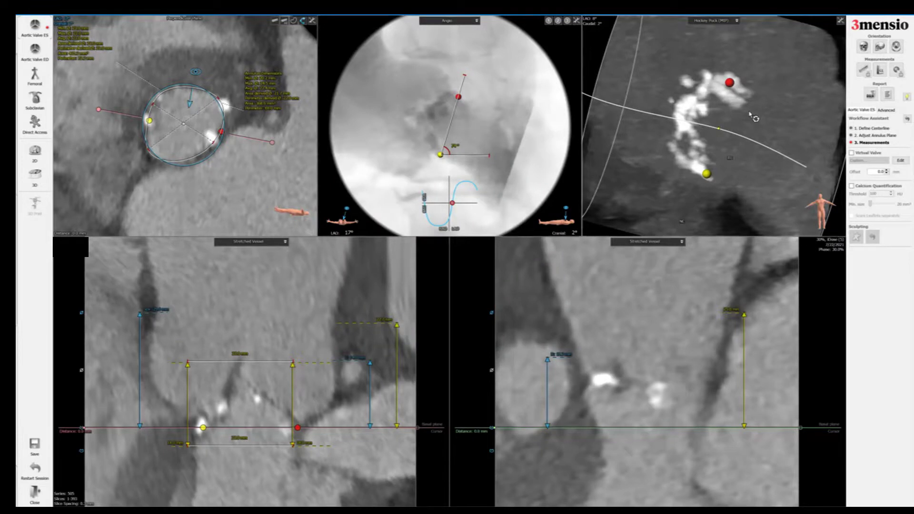
Step: Rotate the Hockey Puck (MIP) view to LAO 17°, Caudal 2° and add a report screenshot titled Ca landmarks
mouse_move(750, 117)
left_mouse_down()
mouse_move(747, 98)
mouse_move(734, 115)
left_mouse_up()
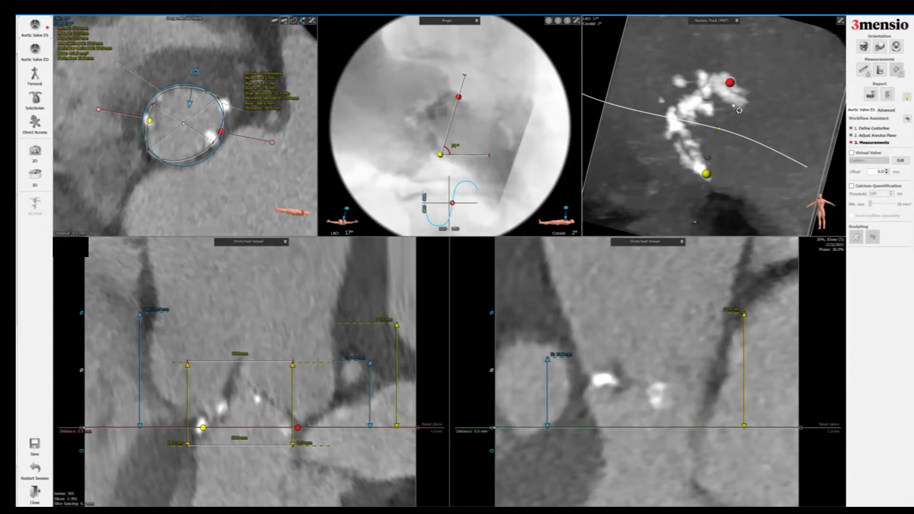
right_click(760, 89)
left_click(695, 105)
key("ctrl+p")
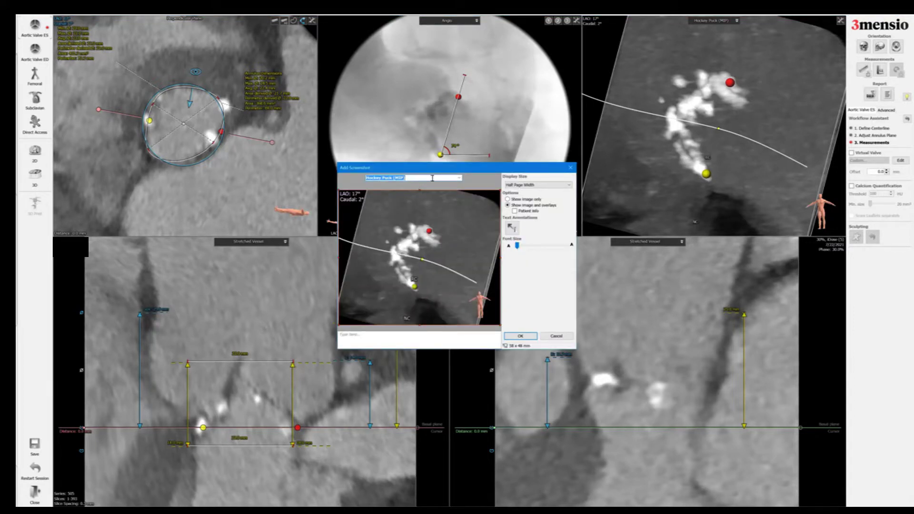
left_click(459, 178)
left_click(409, 203)
left_click(520, 335)
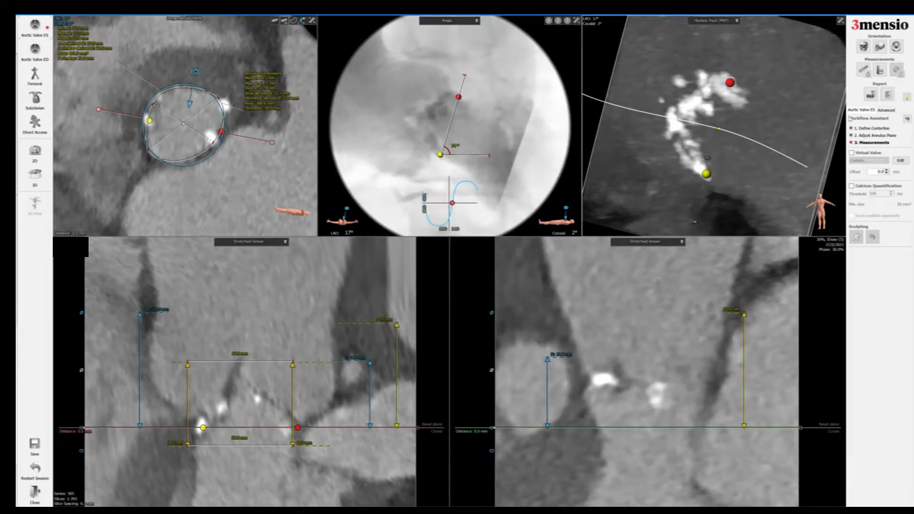
Step: Open the report and move the Ascending Aorta screenshot to the end, after Ca landmarks
left_click(887, 94)
left_click_drag(461, 88, 470, 191)
left_click_drag(187, 153, 287, 444)
left_click_drag(291, 483, 439, 354)
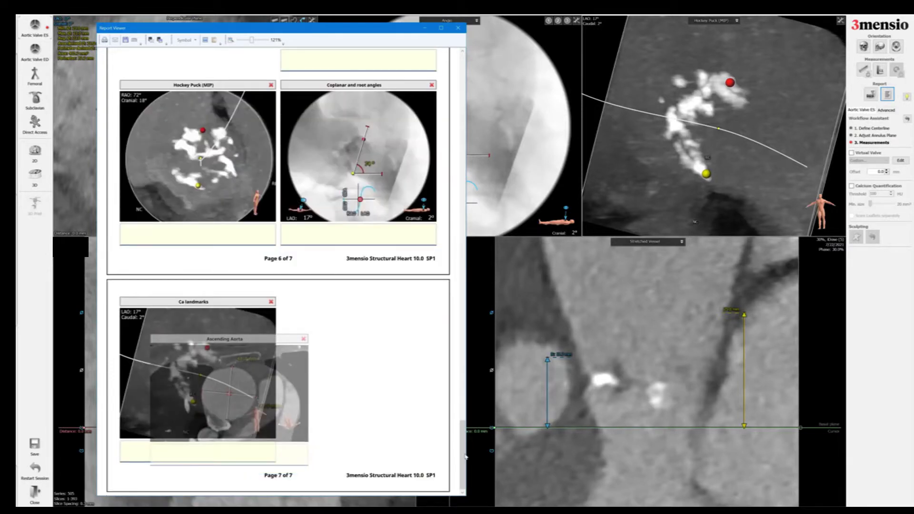
Step: Review the report's annulus, LVOT and 1 mm to 10 mm supra-annular level screenshots on pages 2 to 4
left_click_drag(463, 443, 465, 208)
scroll(465, 208, "up", 10)
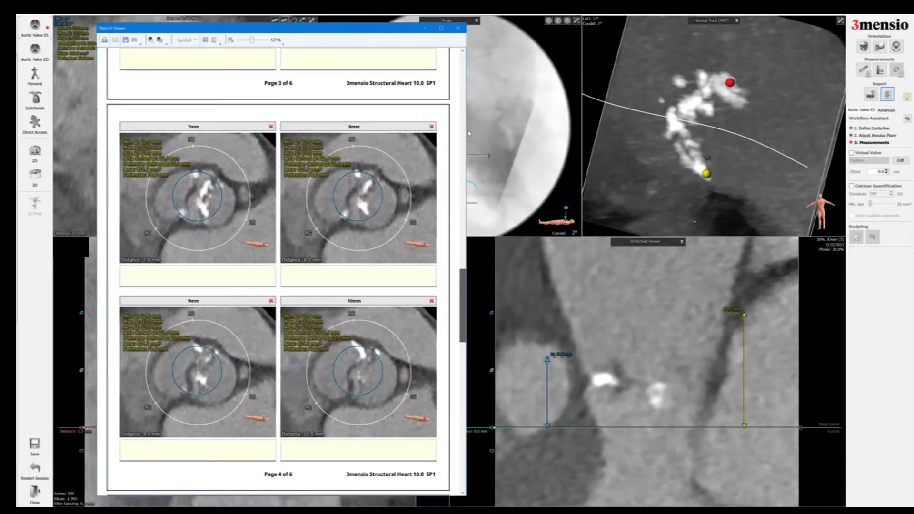
scroll(468, 149, "up", 14)
scroll(467, 159, "down", 3)
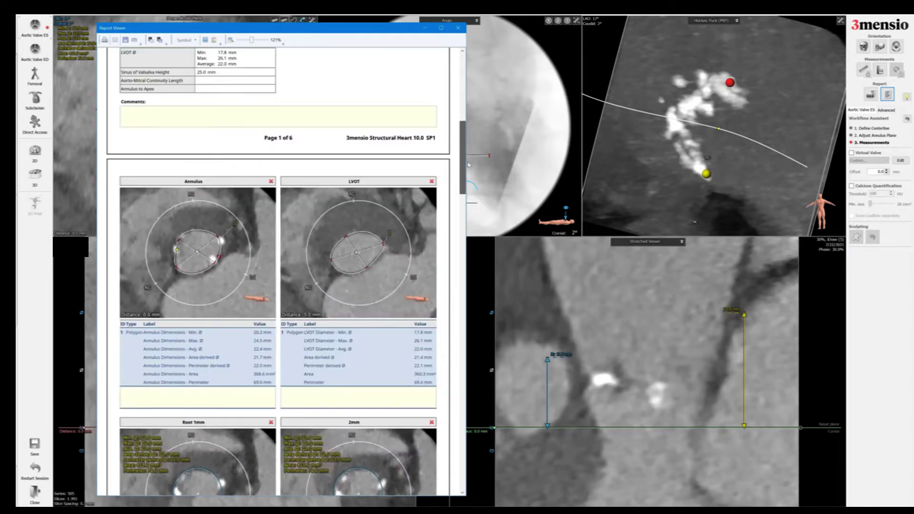
scroll(467, 165, "down", 1)
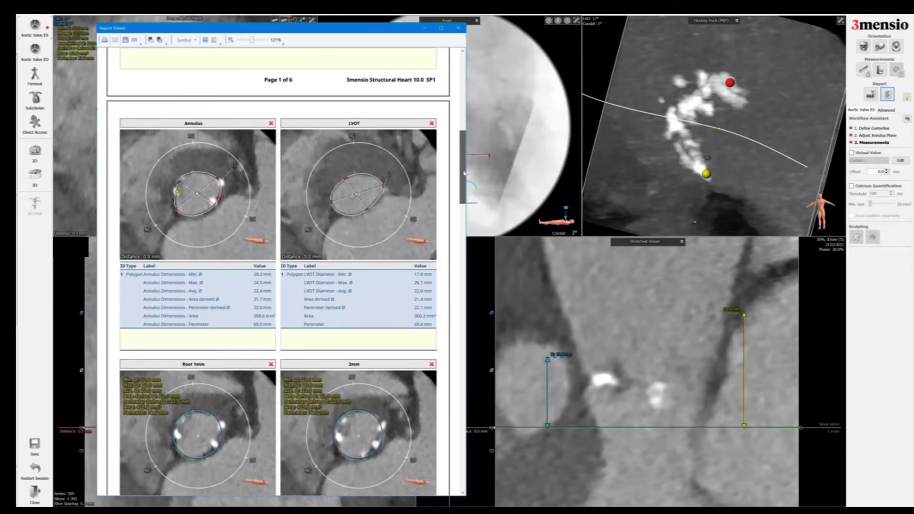
scroll(464, 173, "down", 1)
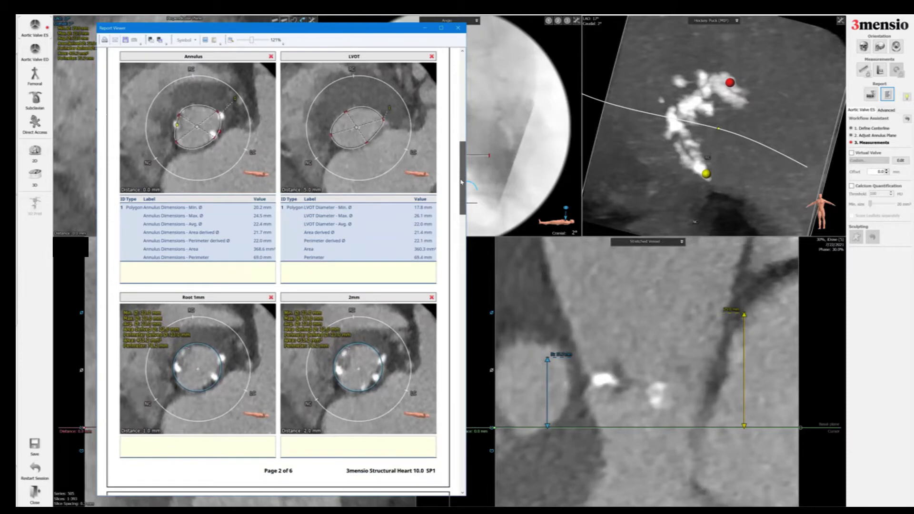
scroll(462, 200, "down", 1)
scroll(458, 223, "down", 4)
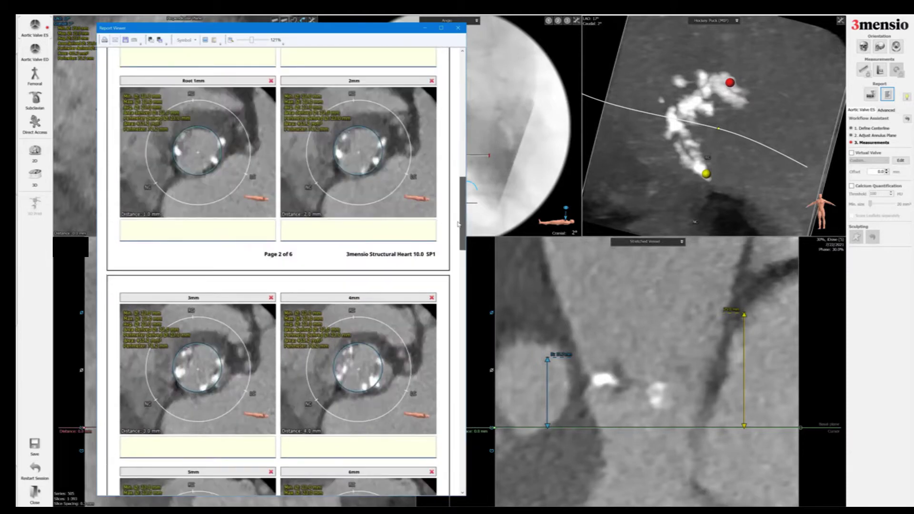
scroll(457, 242, "down", 1)
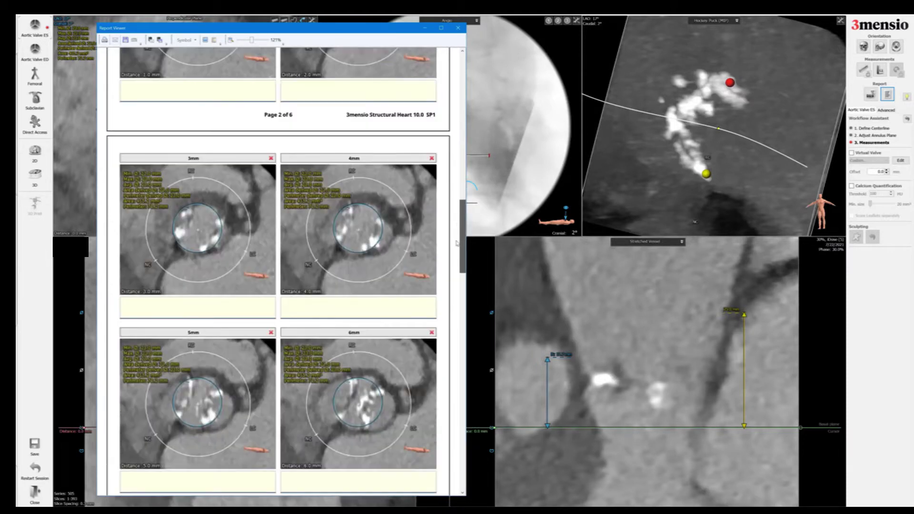
scroll(457, 246, "down", 1)
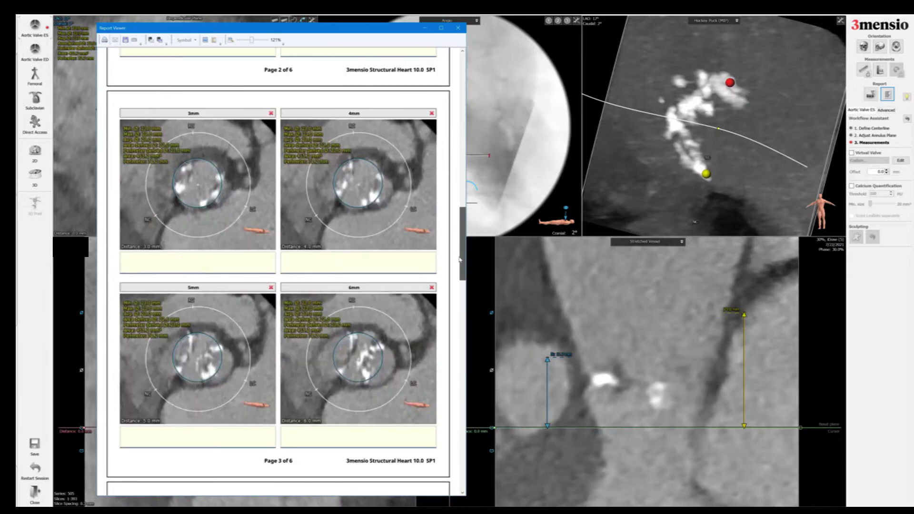
scroll(459, 260, "down", 2)
left_click_drag(461, 271, 461, 279)
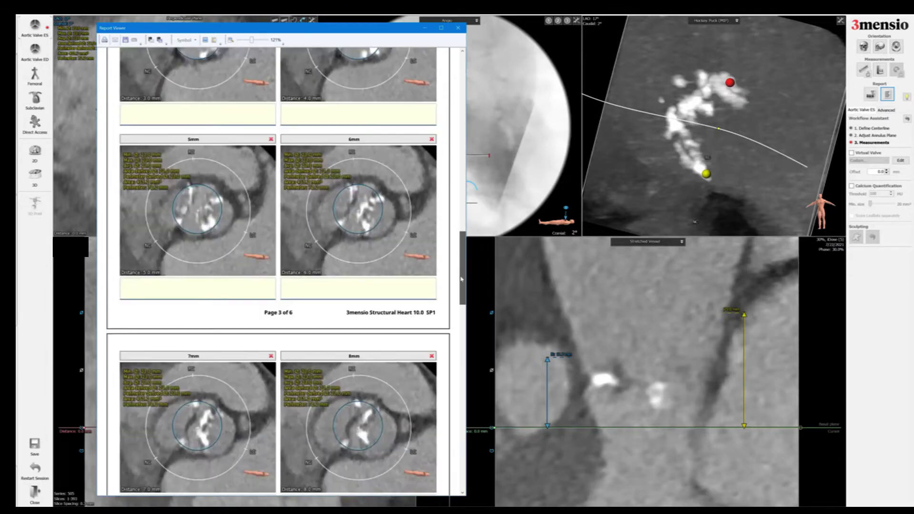
scroll(461, 292, "down", 3)
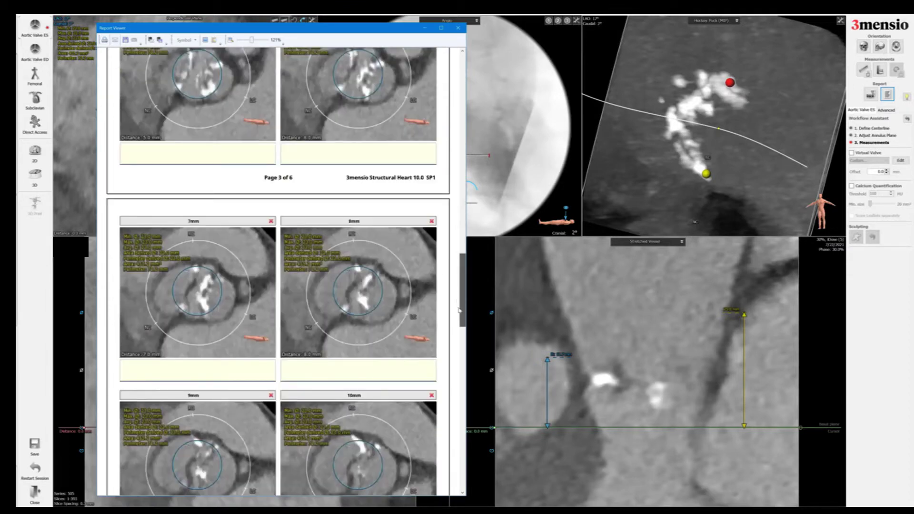
scroll(460, 311, "down", 2)
scroll(466, 314, "down", 1)
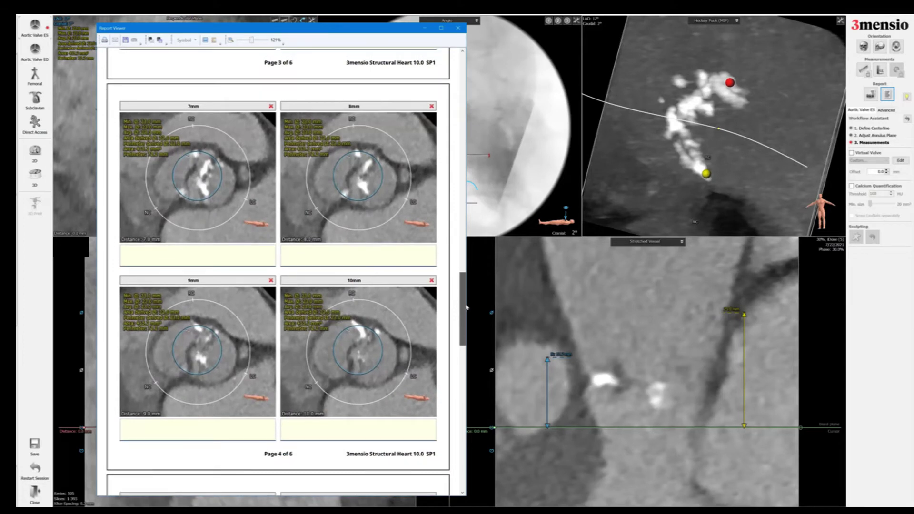
scroll(464, 312, "up", 1)
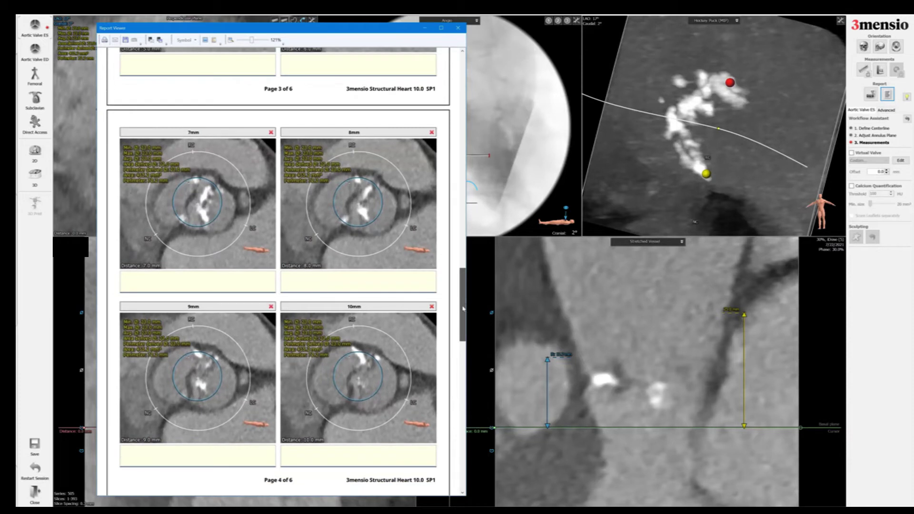
scroll(464, 314, "down", 1)
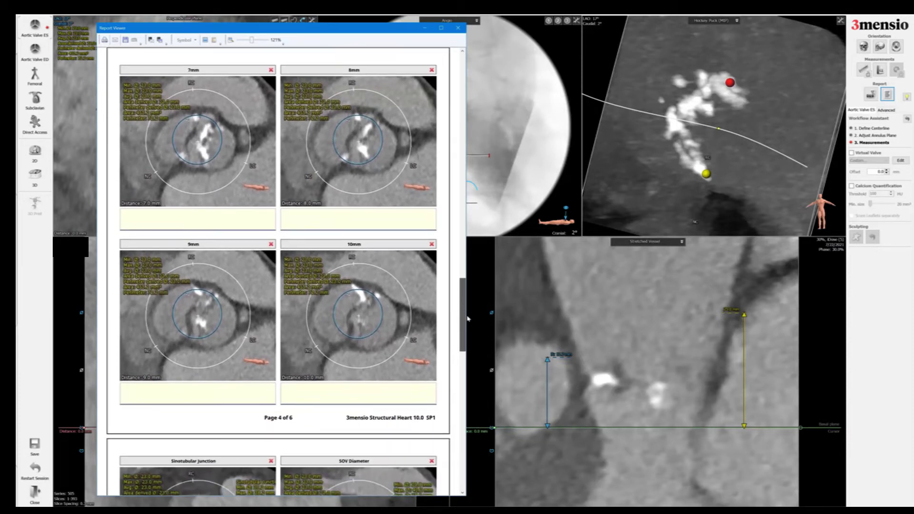
scroll(466, 328, "down", 1)
Step: Review the remaining report screenshots from the sinotubular junction to the ascending aorta, check the first-page summary, and close the report
scroll(468, 349, "down", 3)
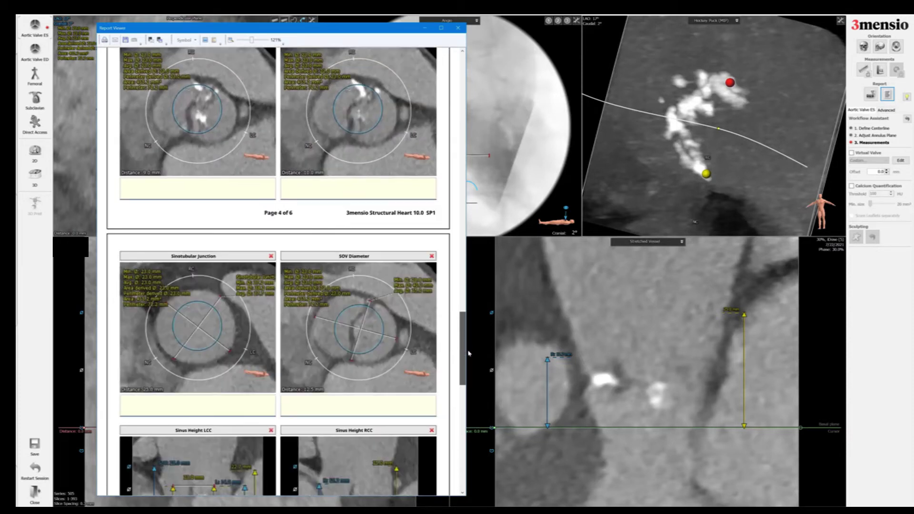
scroll(472, 387, "down", 3)
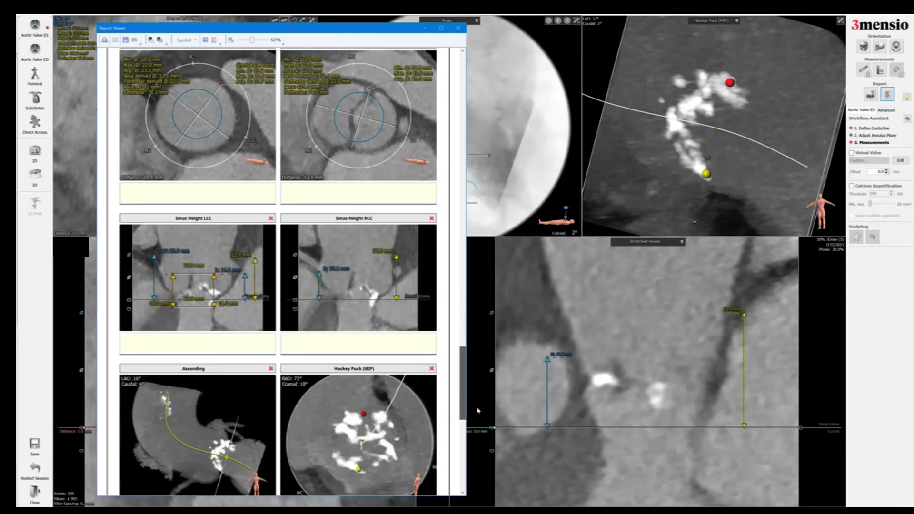
scroll(478, 410, "down", 3)
scroll(485, 447, "down", 4)
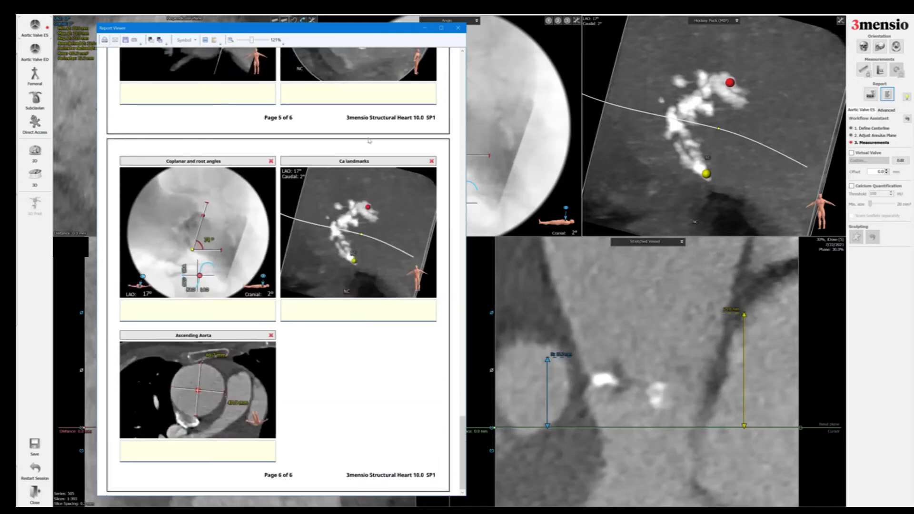
left_click_drag(460, 464, 432, 119)
scroll(438, 76, "up", 10)
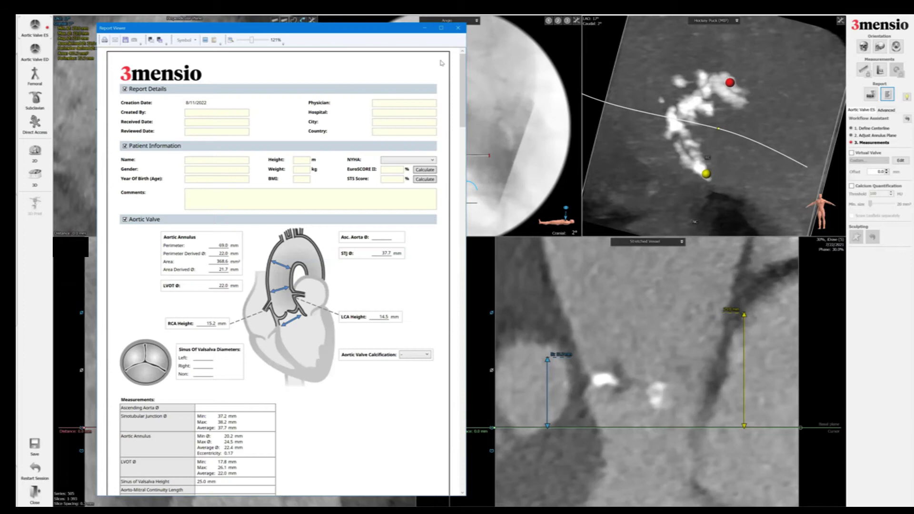
left_click(458, 28)
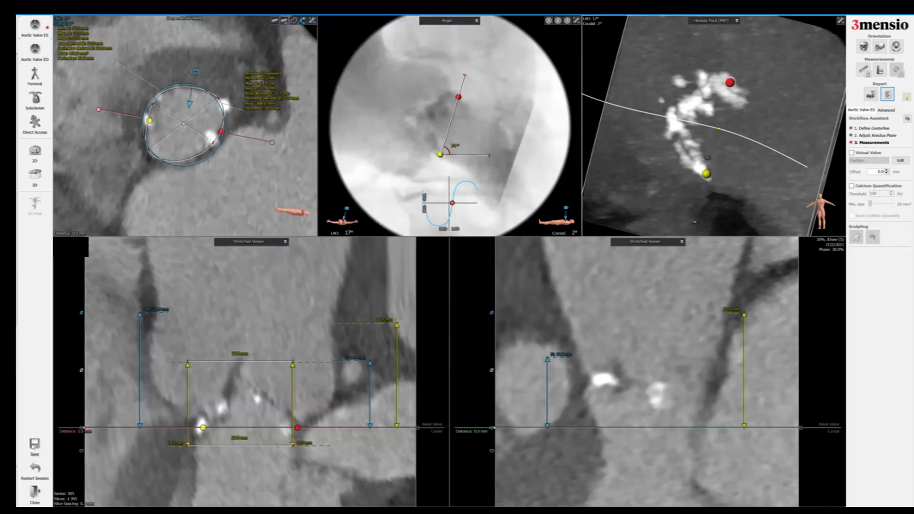
Step: Save the current session with the Aortic Valve ES workflow, replacing the existing 3Mensio session
key("ctrl+s")
left_click(423, 249)
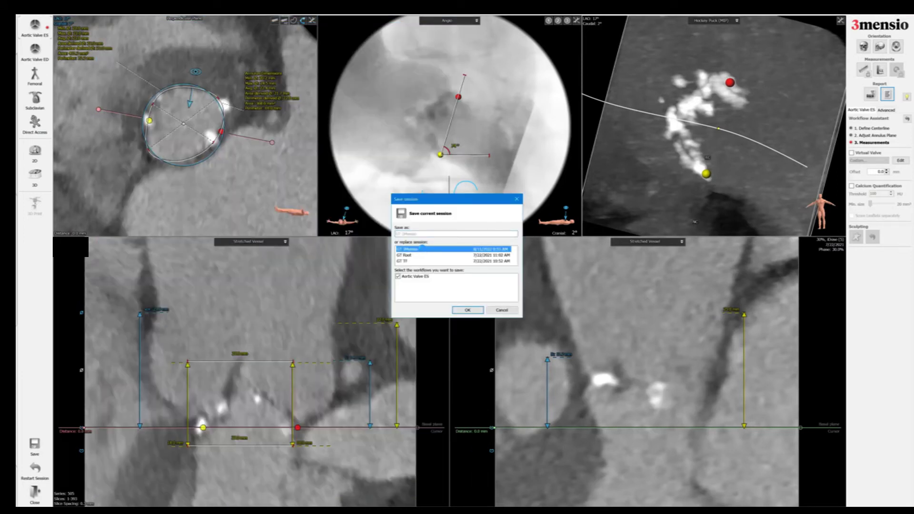
key("Return")
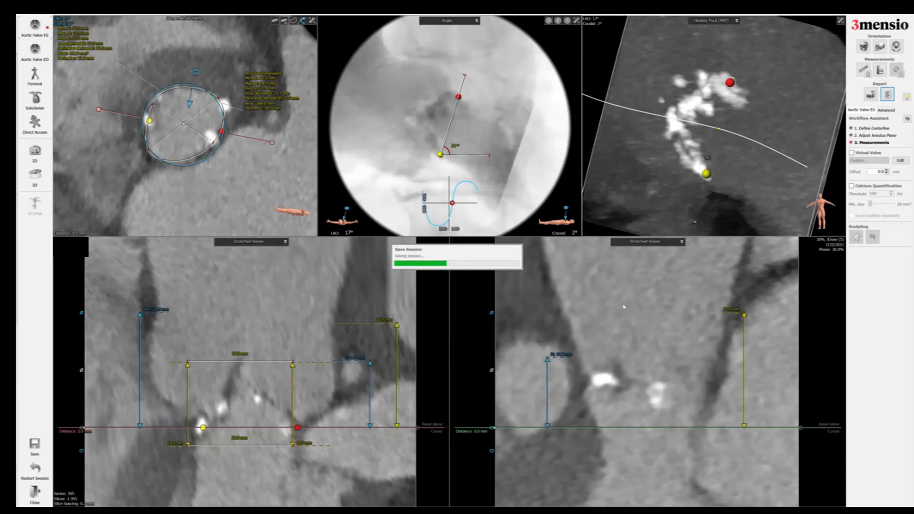